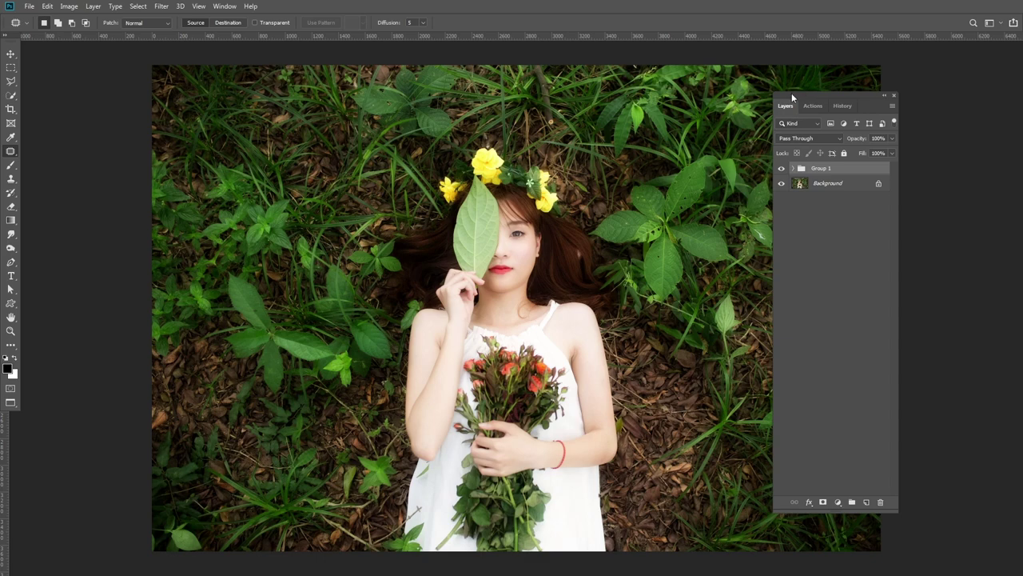
- Compare the photo with Group 1 hidden and shown, leaving Group 1 visible
{"action": "left_click_drag", "start_coordinate": [791, 93], "coordinate": [855, 87]}
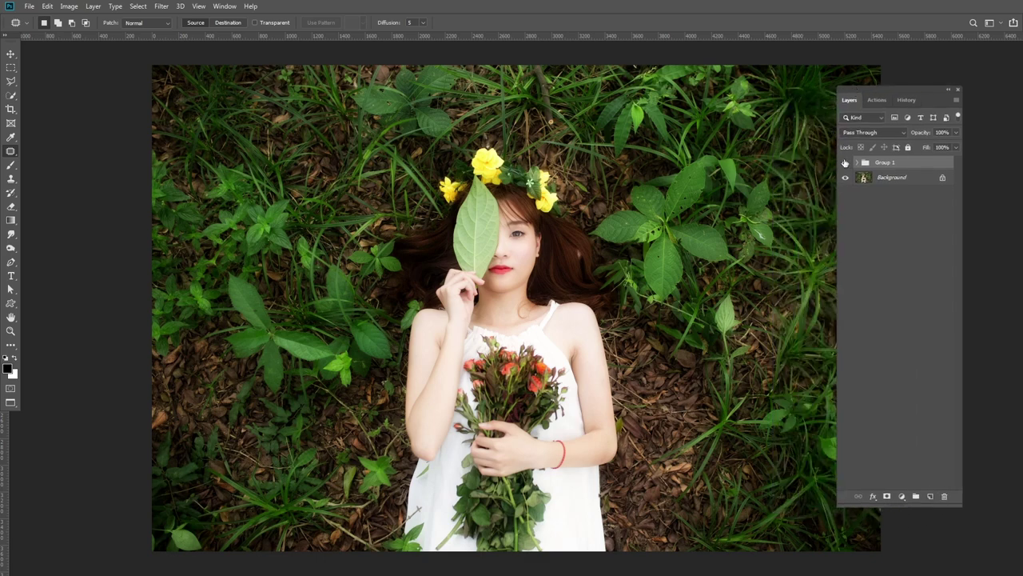
{"action": "left_click", "coordinate": [845, 163]}
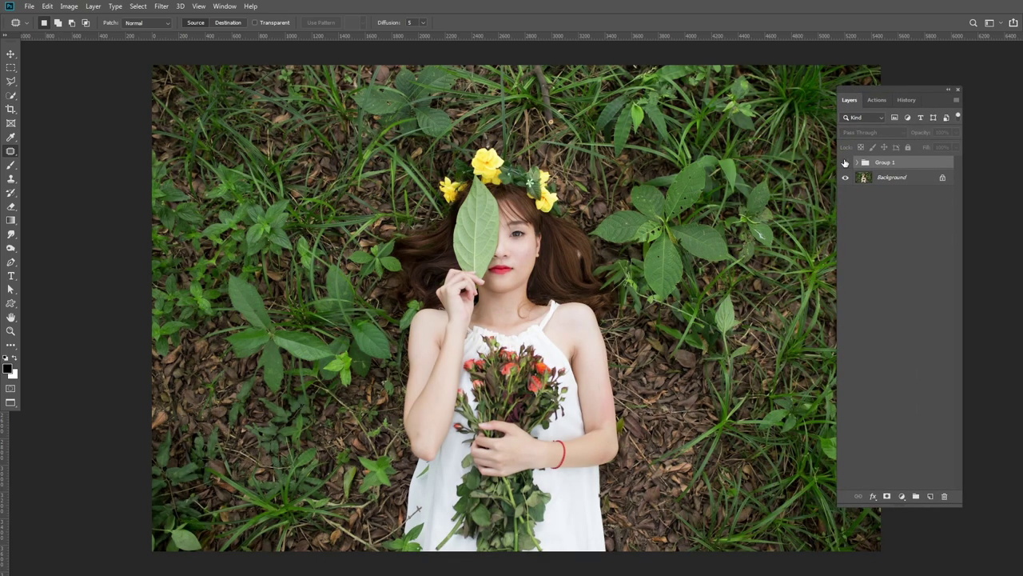
{"action": "left_click", "coordinate": [845, 162]}
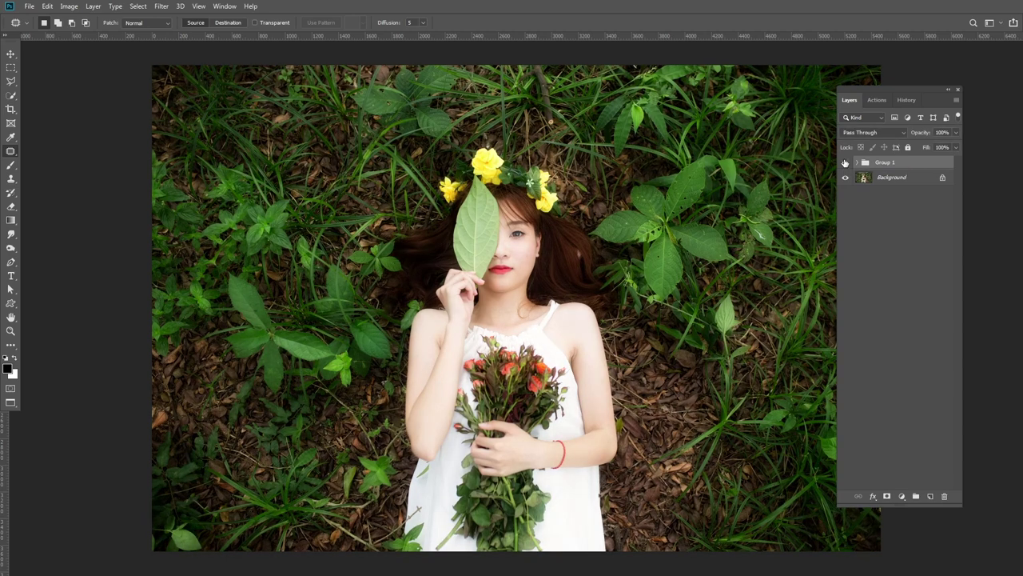
{"action": "left_click", "coordinate": [845, 162]}
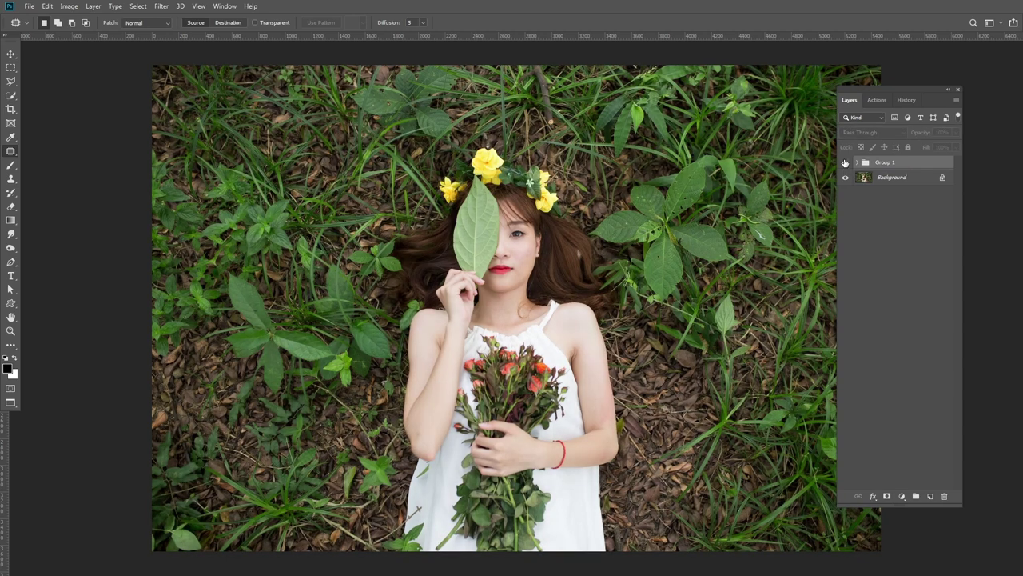
{"action": "left_click", "coordinate": [845, 163]}
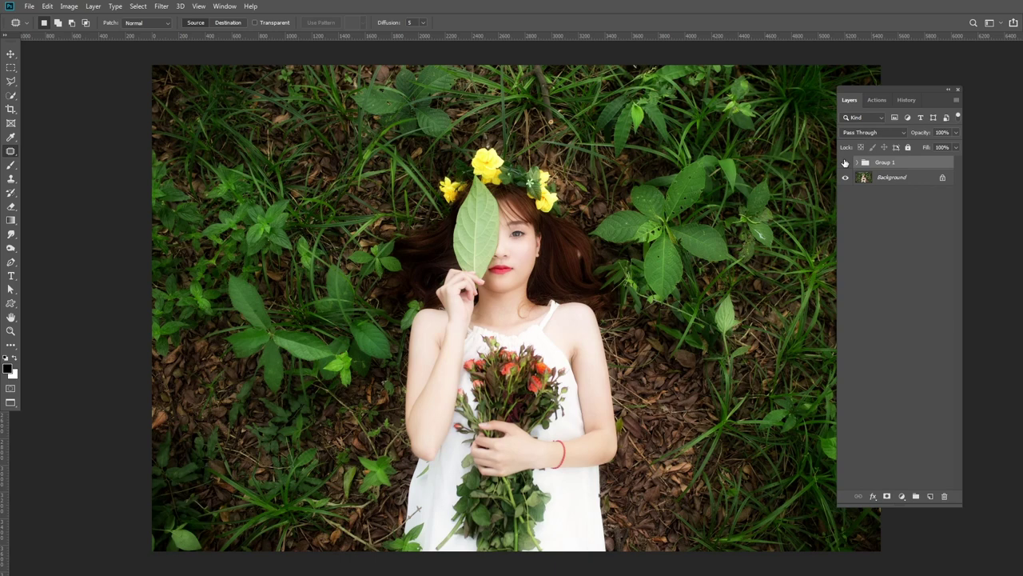
{"action": "left_click", "coordinate": [845, 162]}
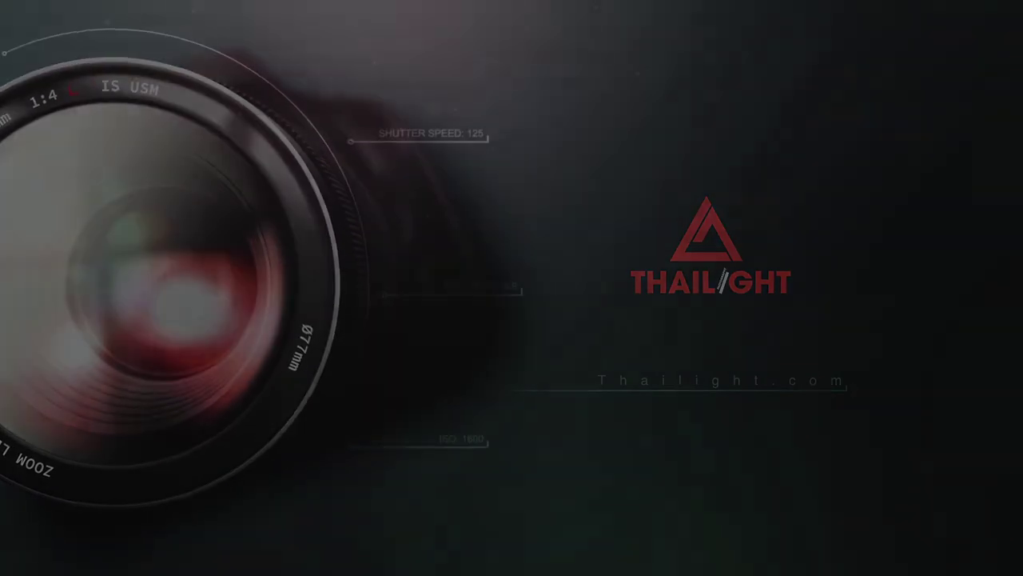
{"action": "scroll", "coordinate": [471, 241], "scroll_direction": "up", "scroll_amount": 1}
{"action": "scroll", "coordinate": [496, 272], "scroll_direction": "up", "scroll_amount": 1}
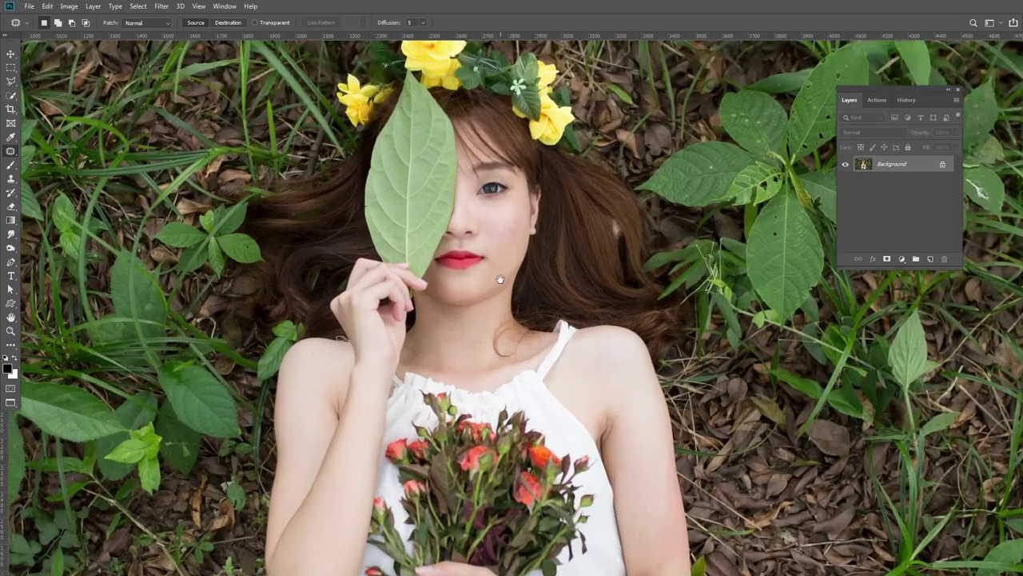
{"action": "scroll", "coordinate": [522, 304], "scroll_direction": "up", "scroll_amount": 1}
{"action": "scroll", "coordinate": [574, 359], "scroll_direction": "up", "scroll_amount": 1}
{"action": "scroll", "coordinate": [563, 240], "scroll_direction": "up", "scroll_amount": 1}
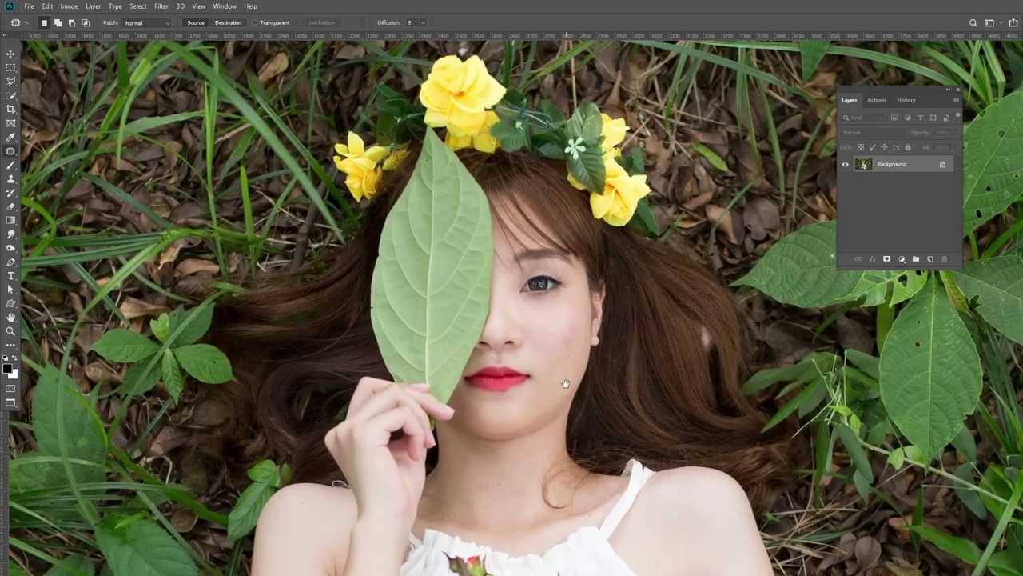
{"action": "scroll", "coordinate": [640, 304], "scroll_direction": "up", "scroll_amount": 1}
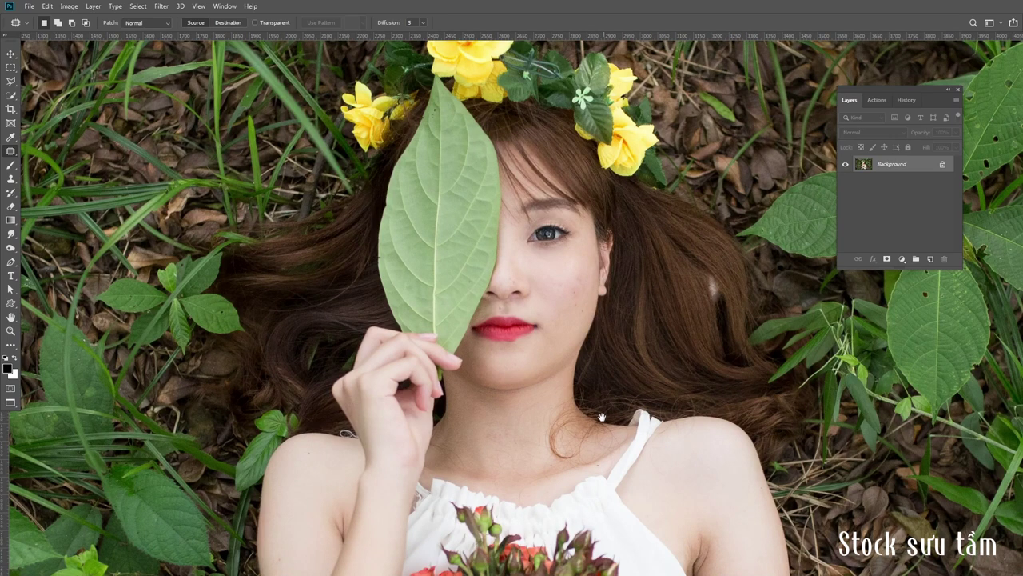
{"action": "scroll", "coordinate": [572, 414], "scroll_direction": "down", "scroll_amount": 1}
{"action": "scroll", "coordinate": [575, 409], "scroll_direction": "down", "scroll_amount": 1}
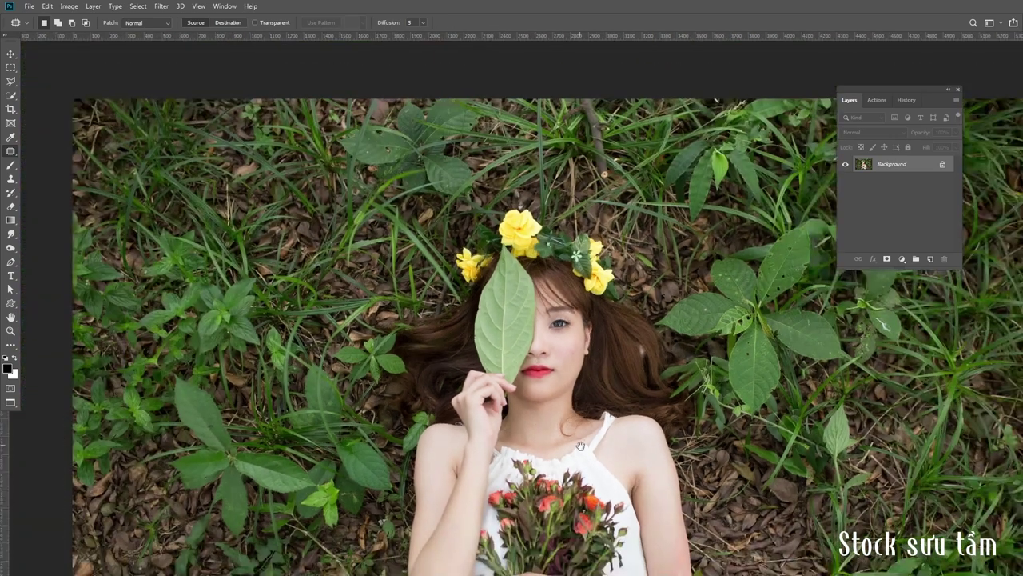
{"action": "scroll", "coordinate": [595, 402], "scroll_direction": "down", "scroll_amount": 1}
{"action": "scroll", "coordinate": [592, 398], "scroll_direction": "down", "scroll_amount": 1}
{"action": "scroll", "coordinate": [560, 375], "scroll_direction": "down", "scroll_amount": 1}
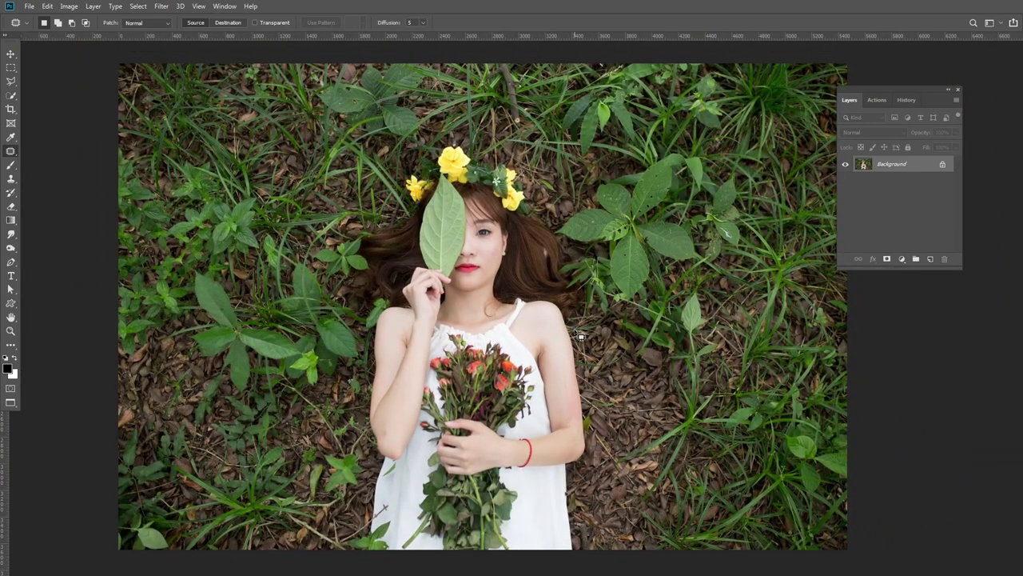
- Replace the extra Layer 1 with a Background copy set to Soft Light blend mode
{"action": "key", "text": "ctrl+j"}
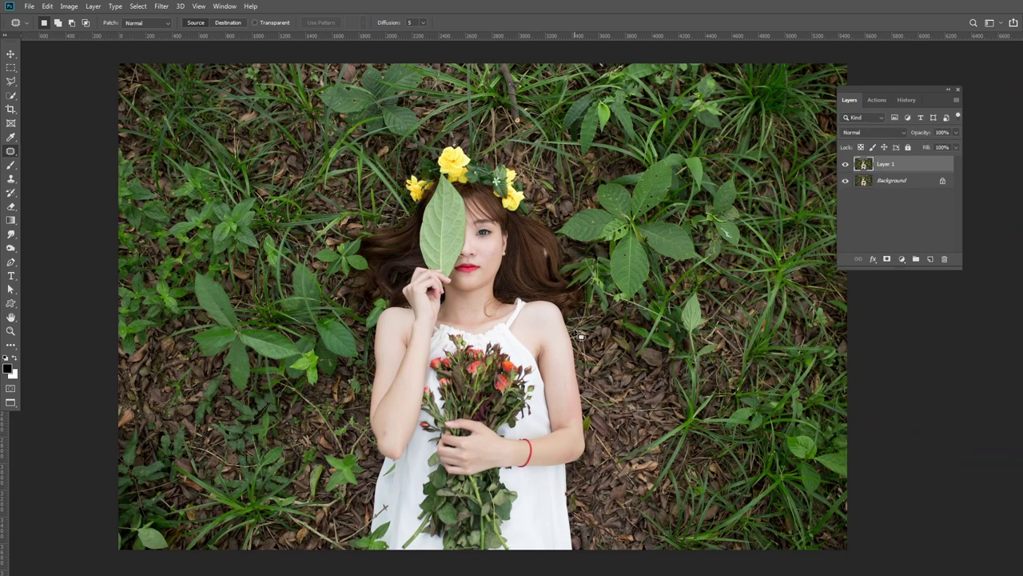
{"action": "left_click_drag", "start_coordinate": [880, 86], "coordinate": [637, 163]}
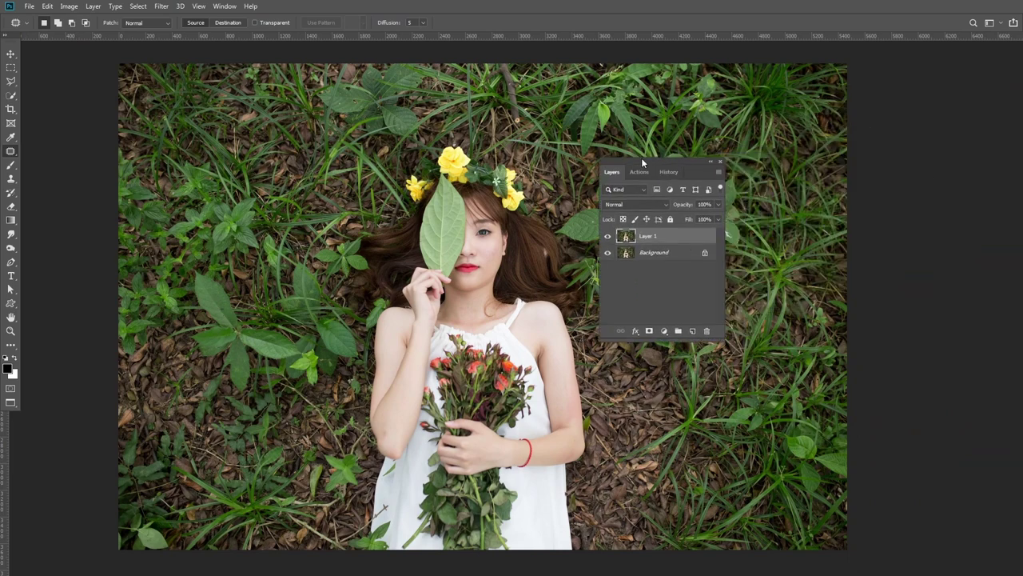
{"action": "left_click", "coordinate": [478, 280]}
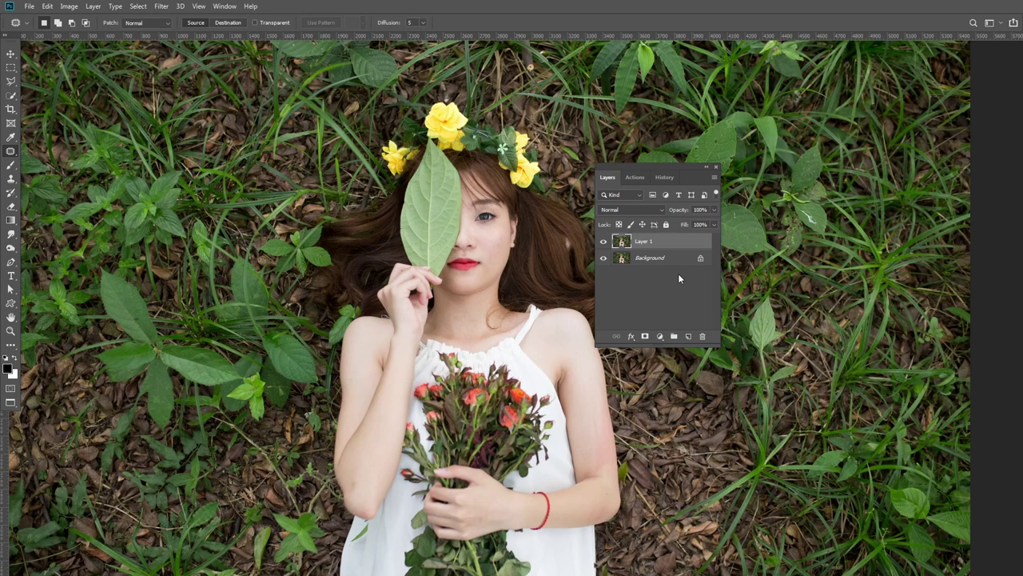
{"action": "key", "text": "ctrl+z"}
{"action": "left_click_drag", "start_coordinate": [678, 243], "coordinate": [689, 338]}
{"action": "left_click", "coordinate": [632, 210]}
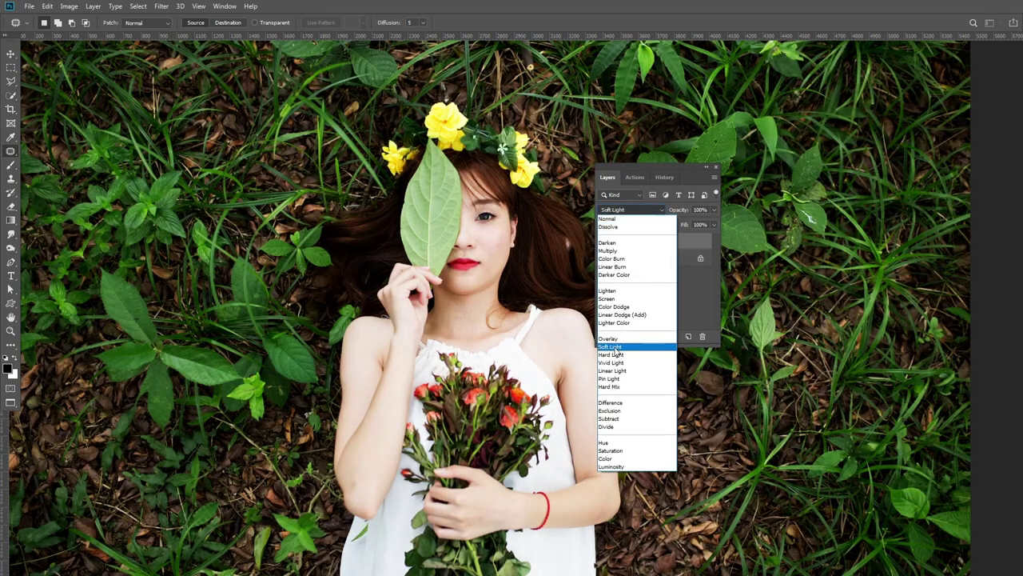
{"action": "left_click", "coordinate": [614, 346]}
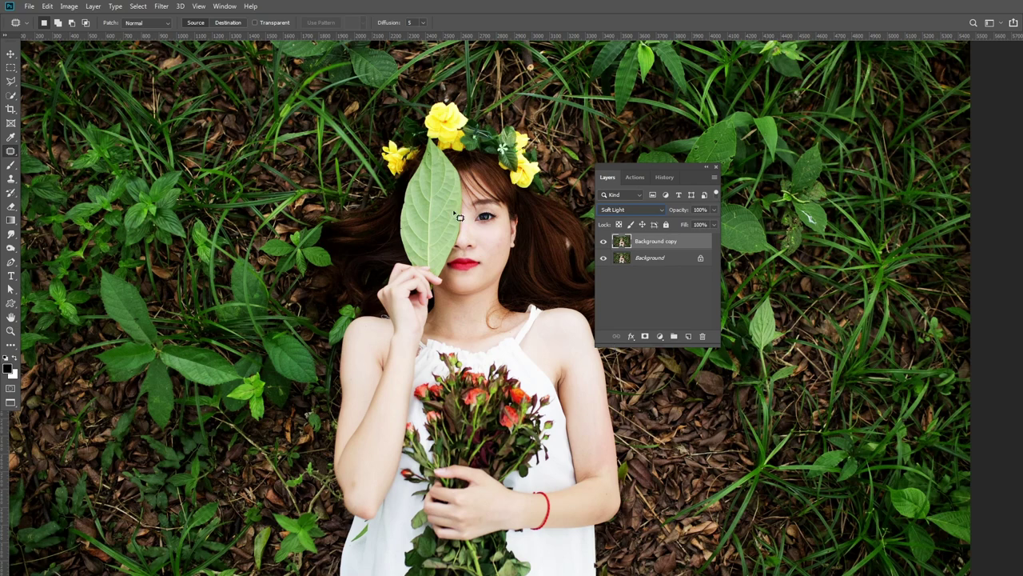
- Apply a 42.9-pixel Gaussian Blur to the Soft Light Background copy
{"action": "left_click", "coordinate": [162, 6]}
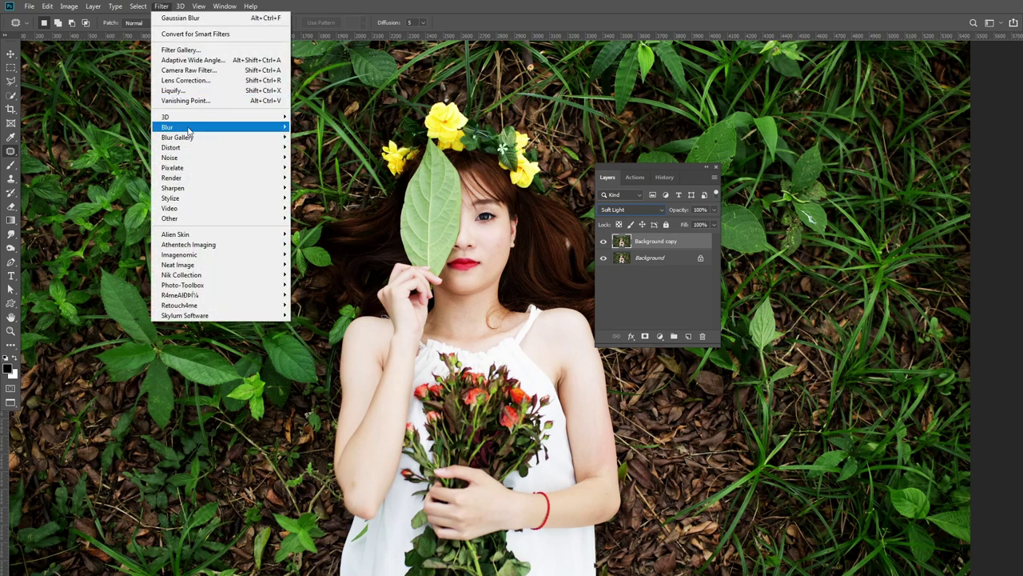
{"action": "mouse_move", "coordinate": [168, 128]}
{"action": "left_click", "coordinate": [335, 165]}
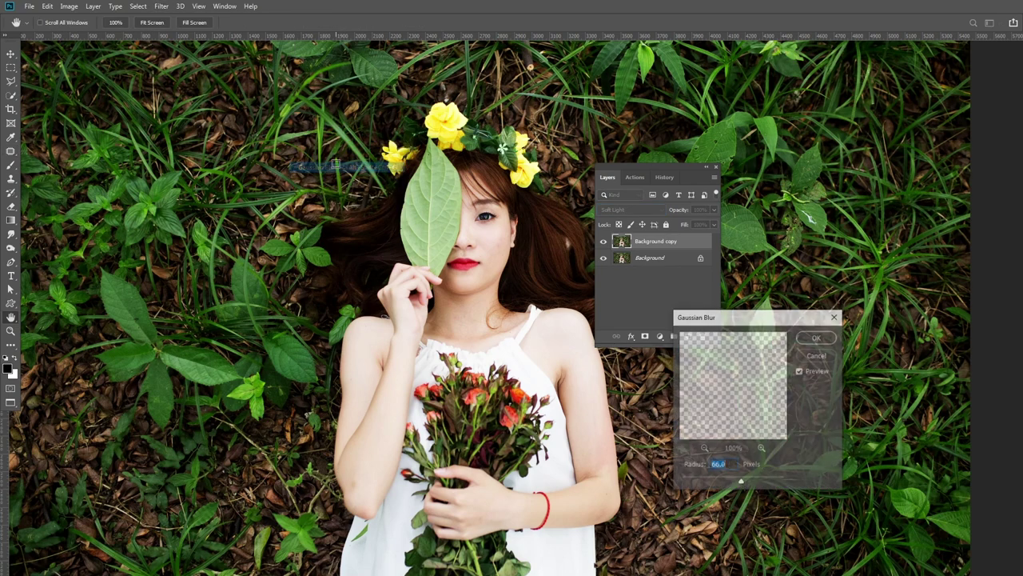
{"action": "left_click_drag", "start_coordinate": [742, 480], "coordinate": [735, 482]}
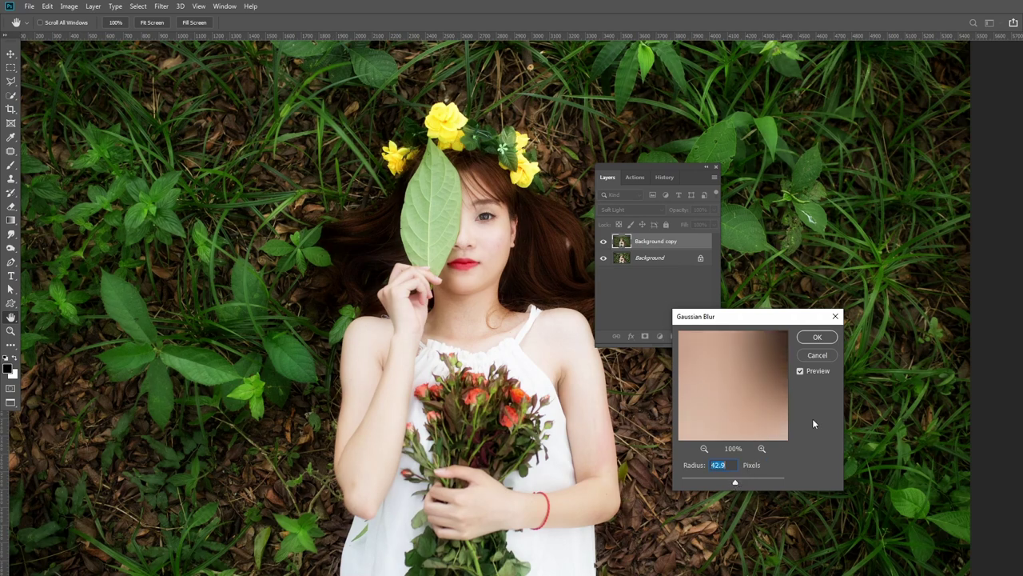
{"action": "left_click", "coordinate": [827, 343]}
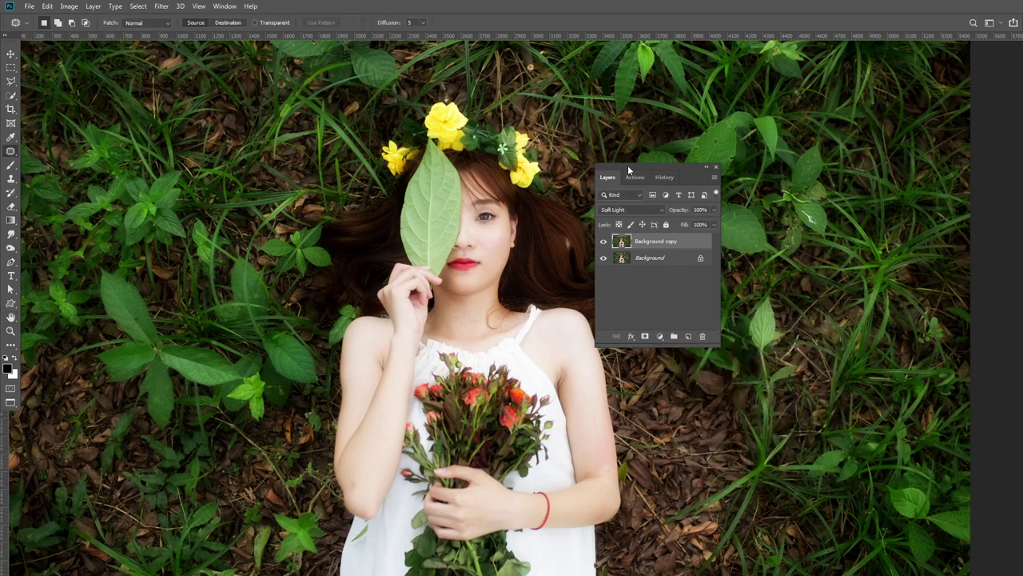
{"action": "left_click_drag", "start_coordinate": [628, 170], "coordinate": [746, 173]}
- Toggle the blurred Background copy off and on to compare against the original
{"action": "left_click", "coordinate": [723, 244]}
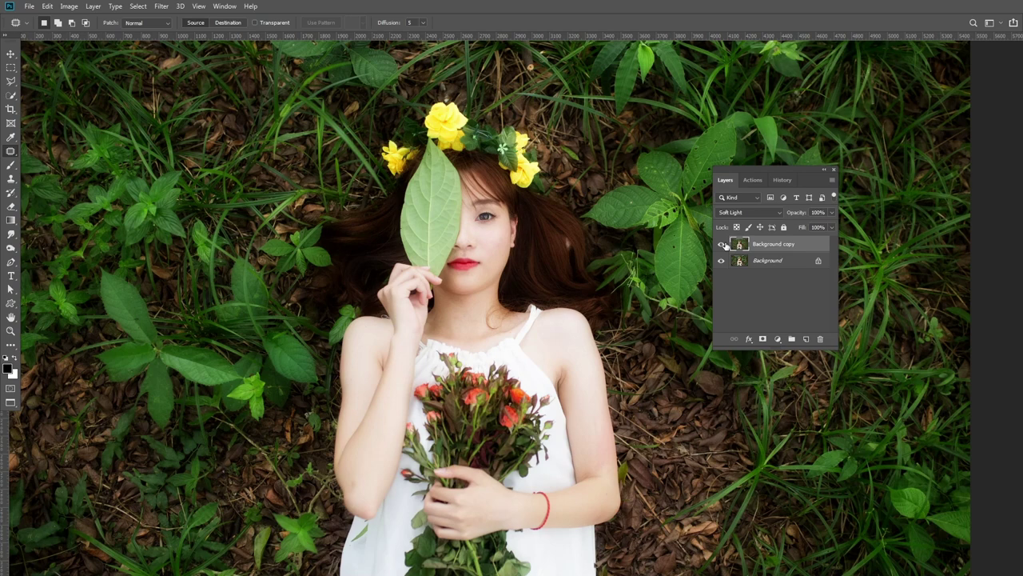
{"action": "key", "text": "ctrl+minus"}
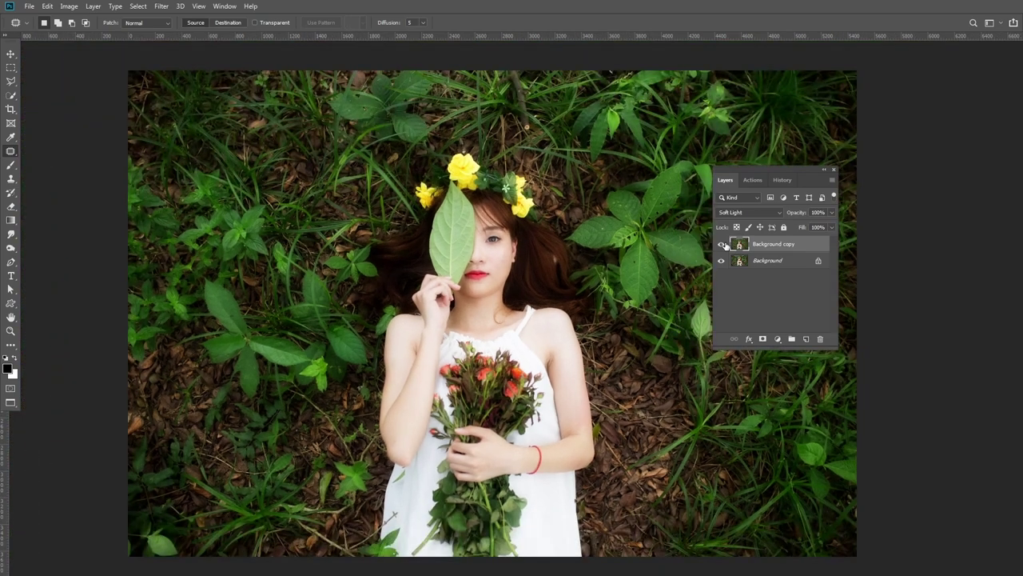
{"action": "scroll", "coordinate": [665, 245], "scroll_direction": "up", "scroll_amount": 3}
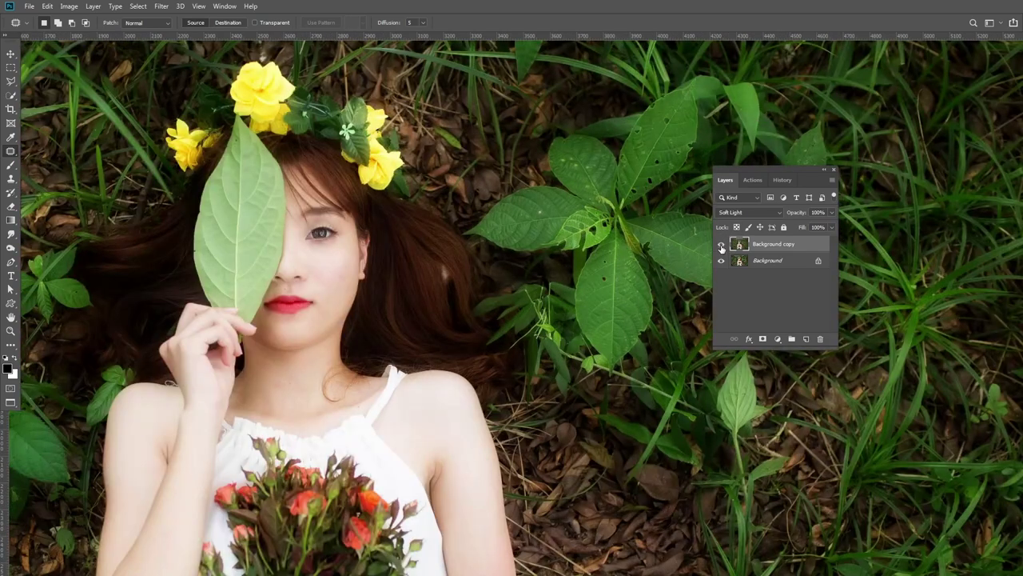
{"action": "left_click", "coordinate": [722, 244]}
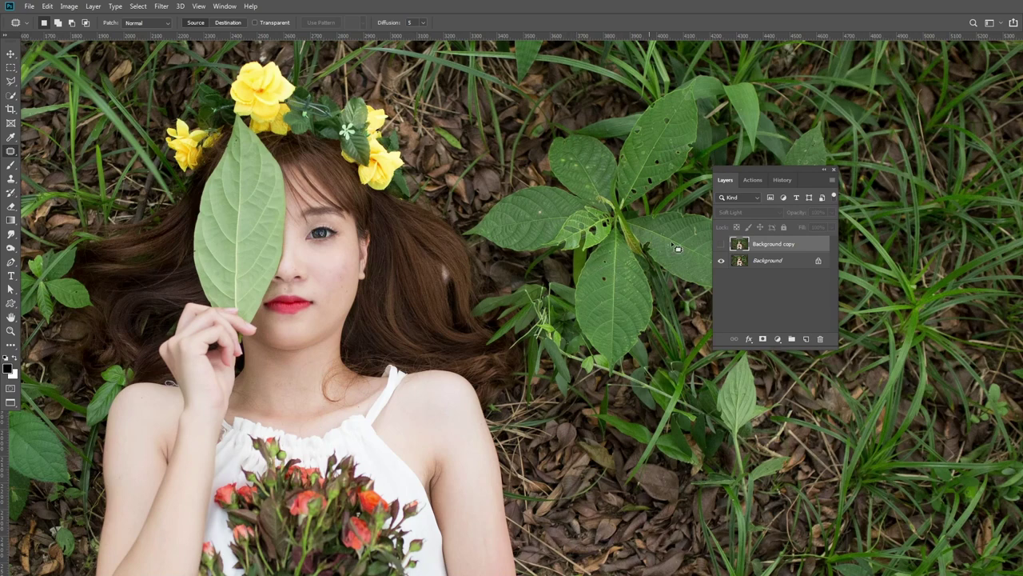
{"action": "left_click", "coordinate": [721, 245]}
{"action": "left_click", "coordinate": [721, 245]}
{"action": "left_click", "coordinate": [722, 245]}
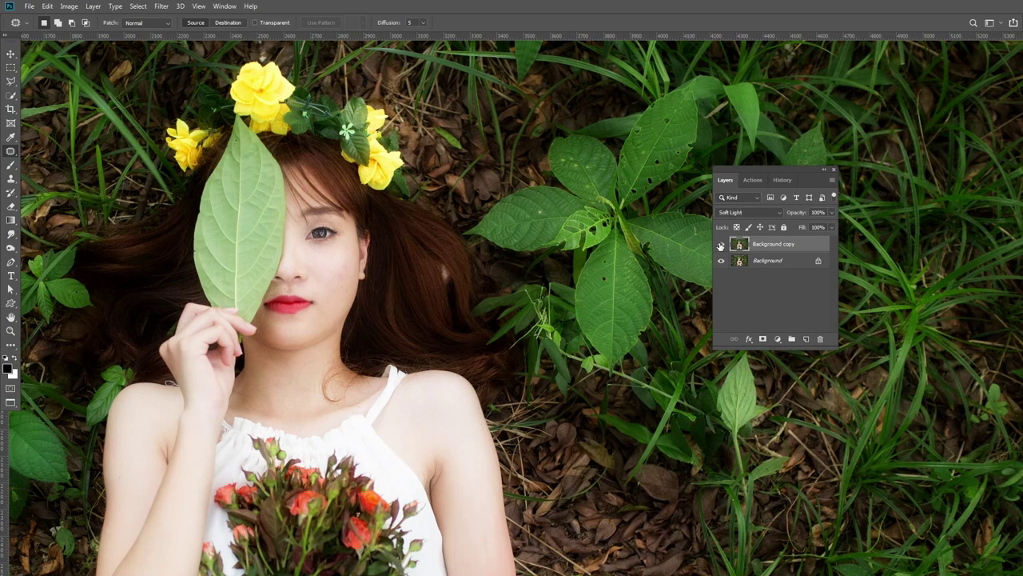
{"action": "left_click", "coordinate": [721, 244]}
{"action": "left_click", "coordinate": [721, 245]}
- Zoom out to show the whole photo and open the fill and adjustment layer list
{"action": "key", "text": "ctrl+minus"}
{"action": "key", "text": "ctrl+minus"}
{"action": "key", "text": "ctrl+minus"}
{"action": "left_click_drag", "start_coordinate": [536, 336], "coordinate": [557, 302]}
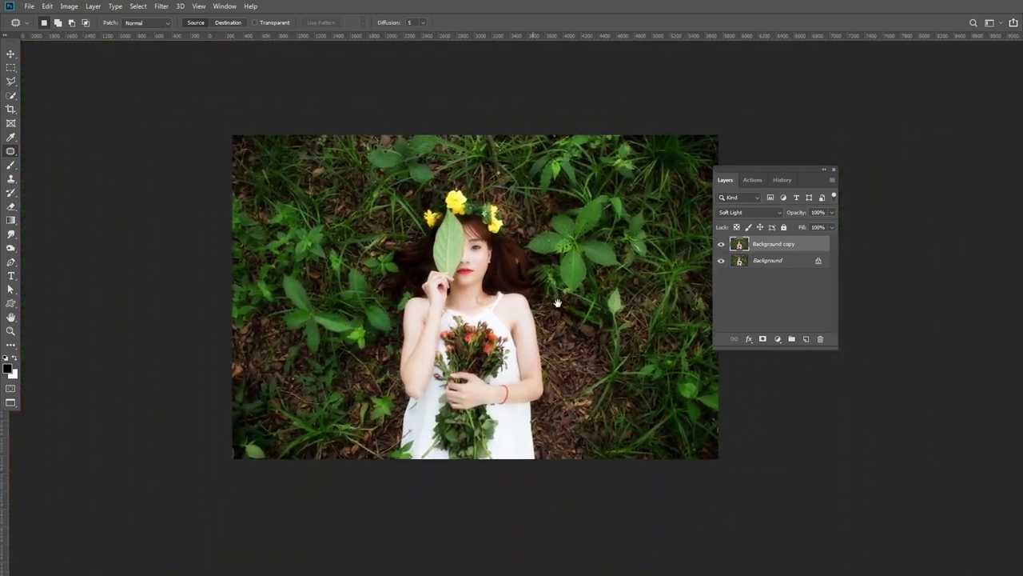
{"action": "scroll", "coordinate": [557, 304], "scroll_direction": "up", "scroll_amount": 1}
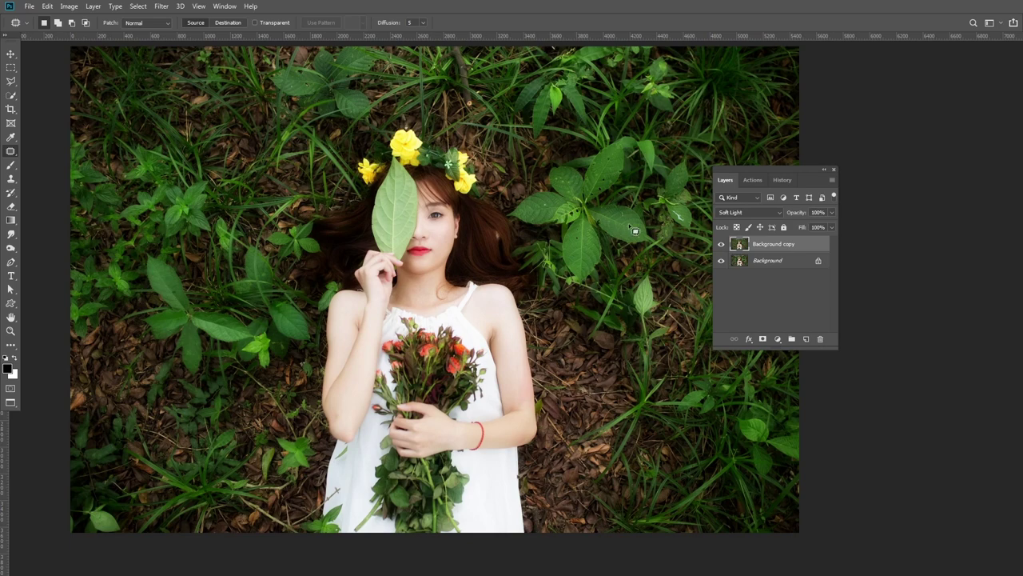
{"action": "left_click", "coordinate": [783, 346]}
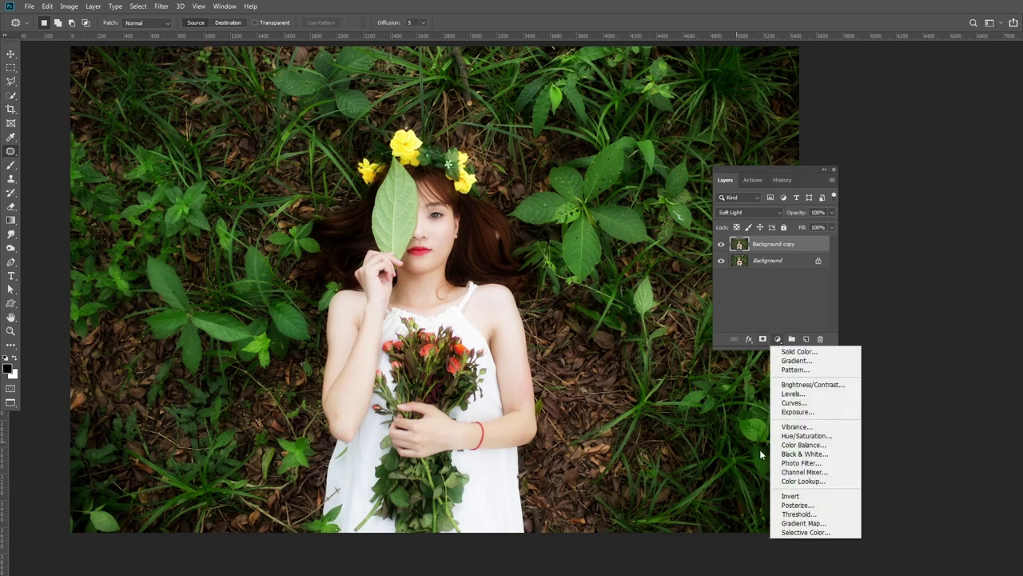
- Add a Color Balance layer with Highlights at 0, −3, −6, then close its panel
{"action": "left_click", "coordinate": [805, 444]}
{"action": "left_click", "coordinate": [748, 311]}
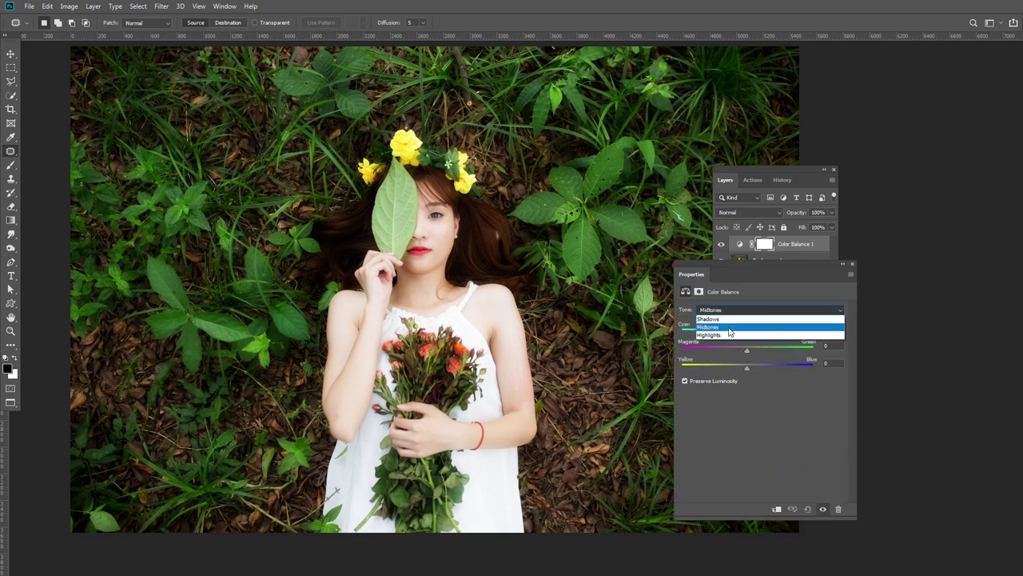
{"action": "left_click", "coordinate": [730, 334]}
{"action": "mouse_move", "coordinate": [748, 369]}
{"action": "left_mouse_down"}
{"action": "mouse_move", "coordinate": [747, 353]}
{"action": "mouse_move", "coordinate": [743, 369]}
{"action": "left_mouse_up"}
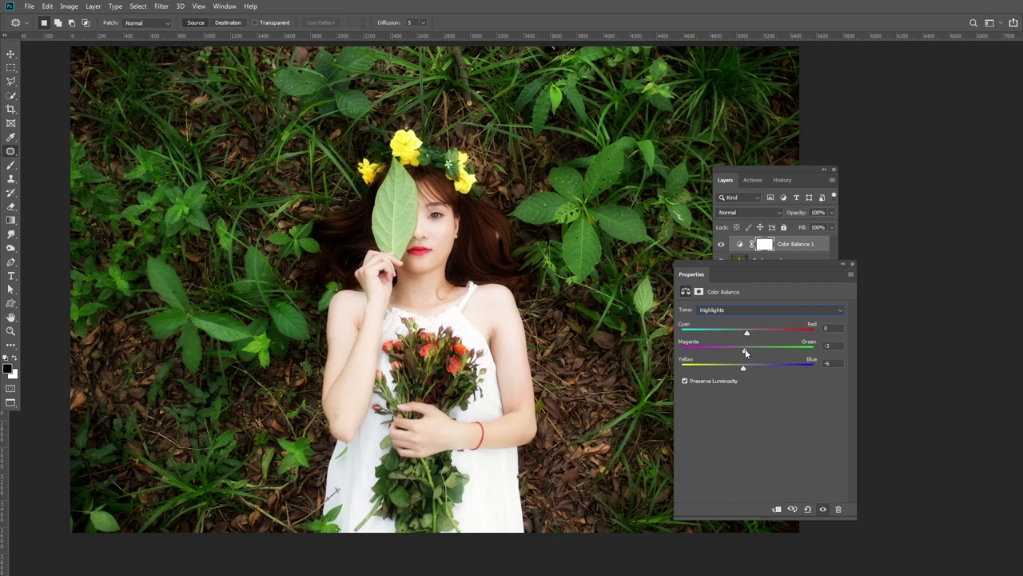
{"action": "left_click", "coordinate": [853, 263]}
{"action": "key", "text": "ctrl+minus"}
{"action": "key", "text": "ctrl+plus"}
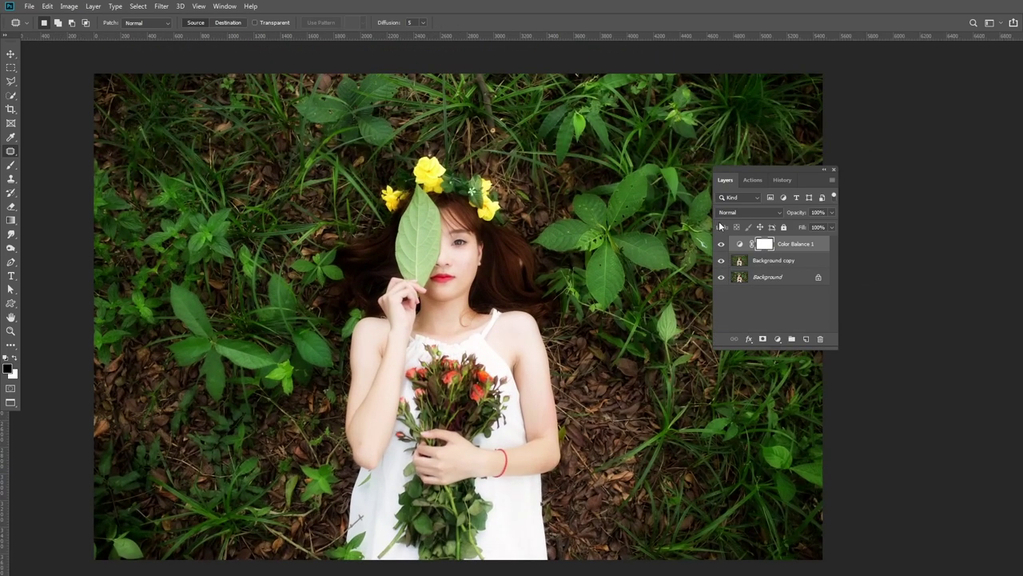
{"action": "left_click", "coordinate": [722, 244]}
{"action": "left_click", "coordinate": [722, 244]}
{"action": "left_click", "coordinate": [722, 243]}
{"action": "left_click", "coordinate": [438, 299]}
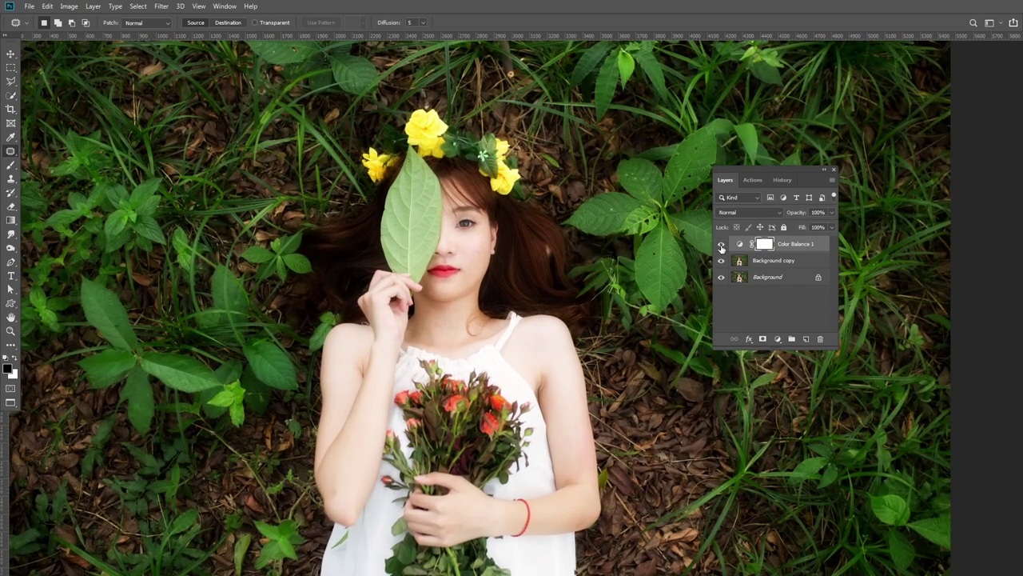
{"action": "left_click", "coordinate": [722, 244]}
{"action": "left_click", "coordinate": [722, 244]}
{"action": "left_click", "coordinate": [370, 265]}
{"action": "left_click", "coordinate": [722, 243]}
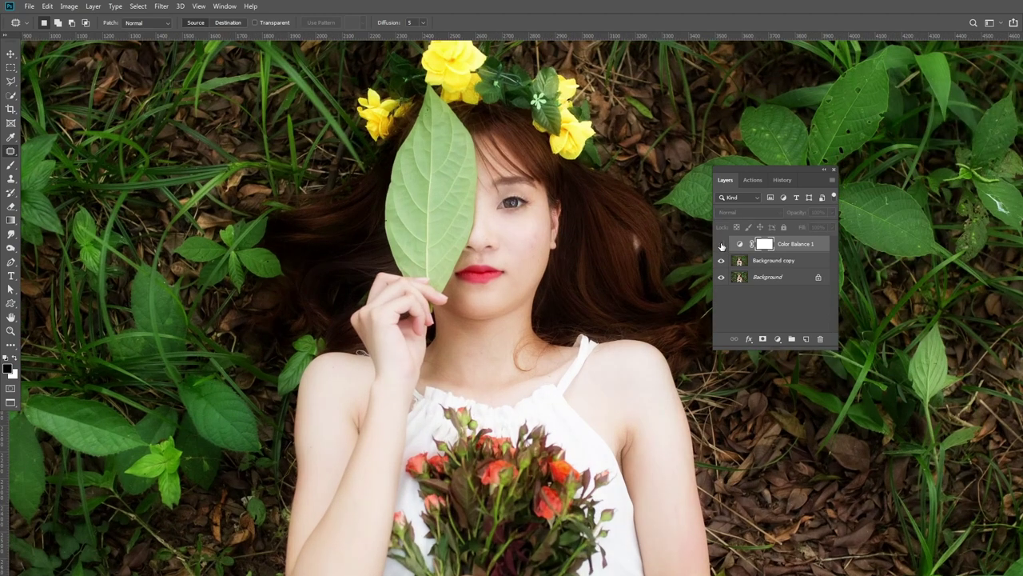
{"action": "left_click", "coordinate": [722, 244]}
{"action": "left_click", "coordinate": [537, 316], "text": "alt"}
{"action": "left_click", "coordinate": [551, 348], "text": "alt"}
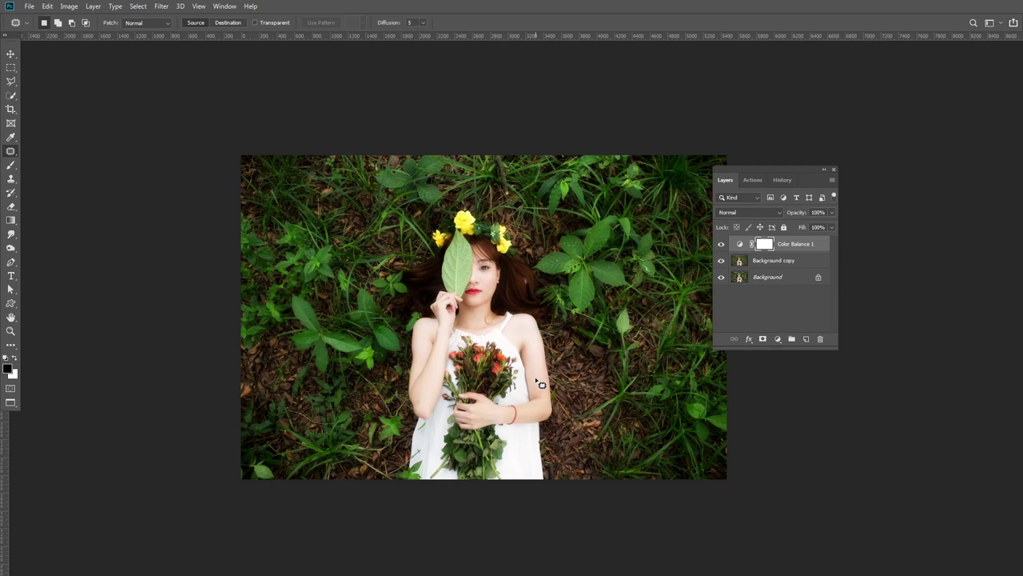
{"action": "scroll", "coordinate": [518, 352], "scroll_direction": "up", "scroll_amount": 1}
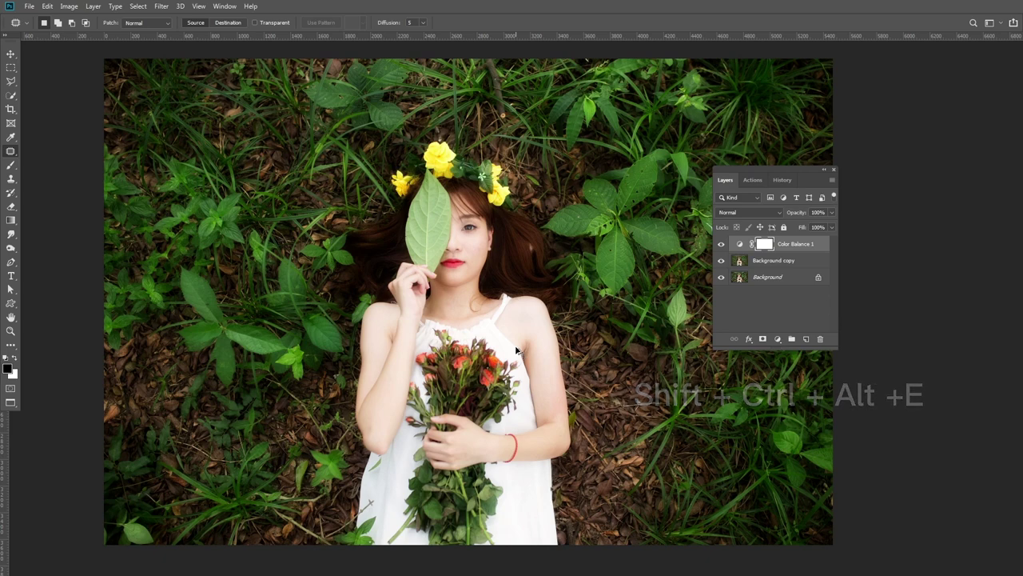
- Stamp the visible layers, delete the stamp, then try Merge Visible and undo it
{"action": "key", "text": "ctrl+shift+alt+e"}
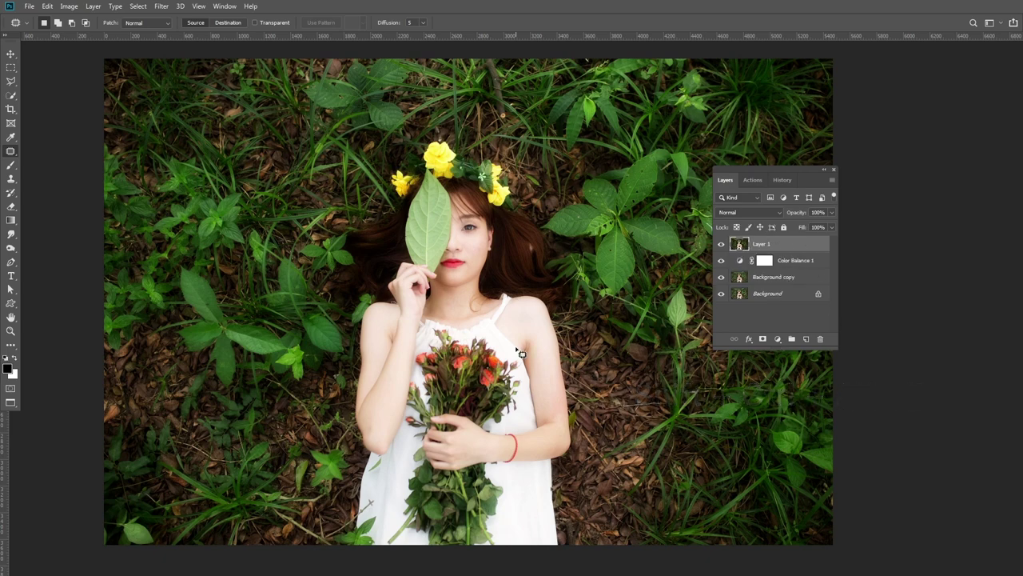
{"action": "left_click", "coordinate": [721, 245]}
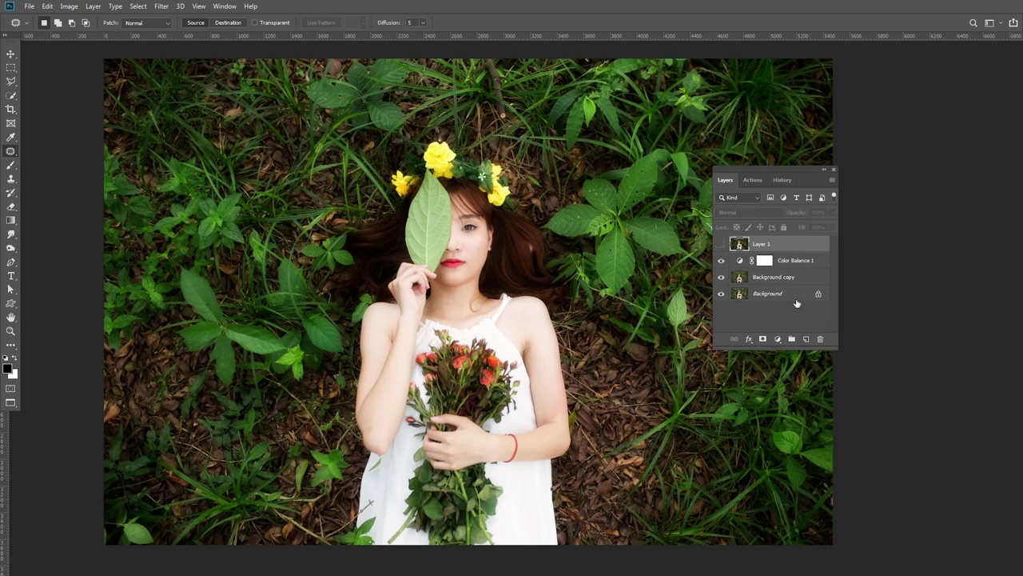
{"action": "left_click", "coordinate": [721, 245]}
{"action": "left_click_drag", "start_coordinate": [756, 244], "coordinate": [821, 340]}
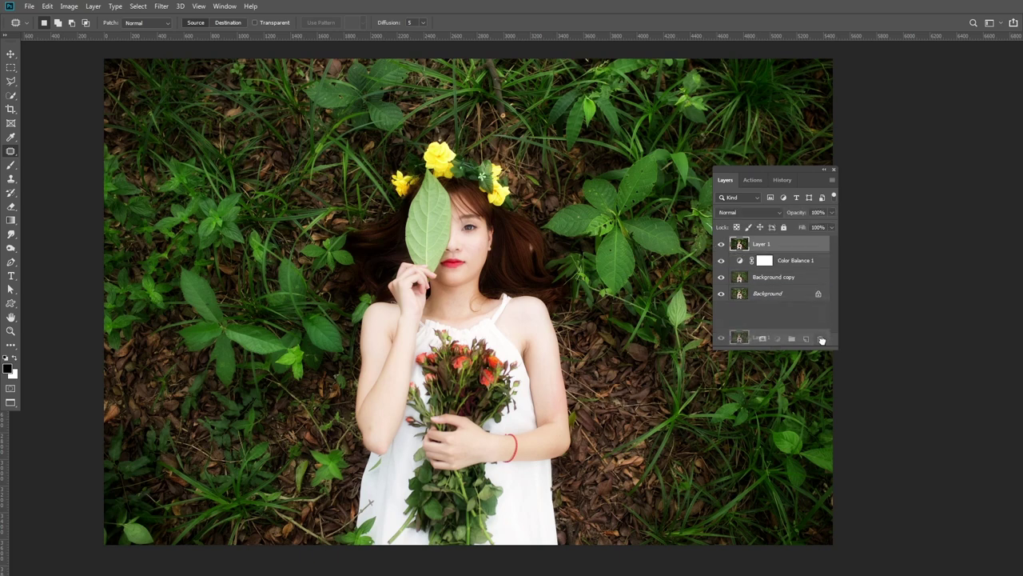
{"action": "left_click", "coordinate": [833, 182]}
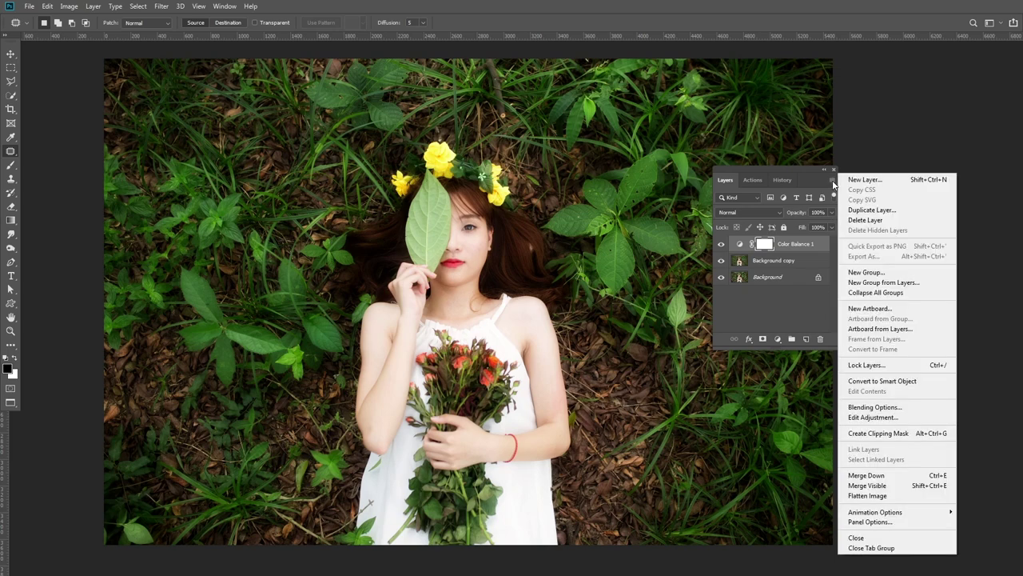
{"action": "left_click", "coordinate": [871, 485]}
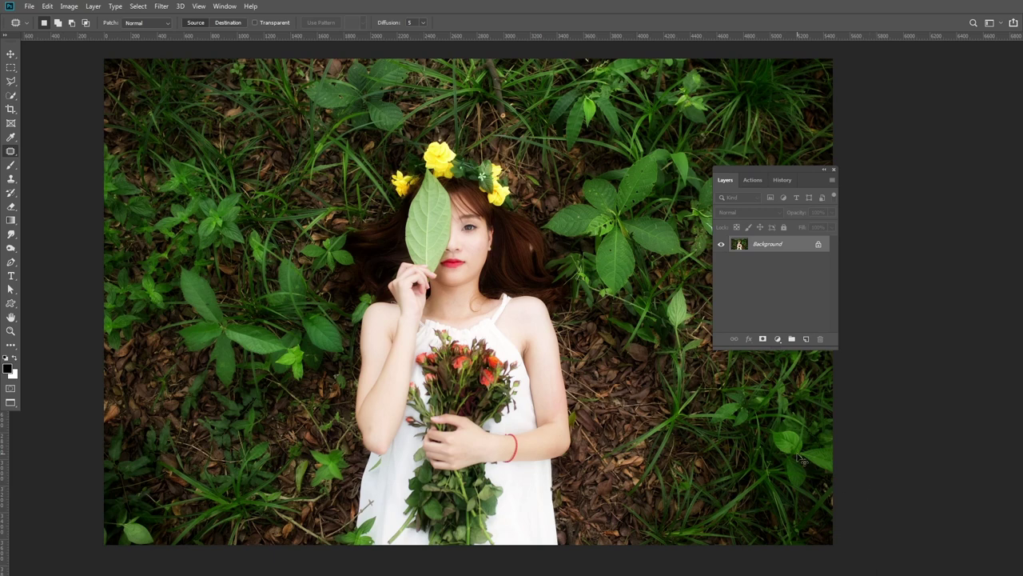
{"action": "key", "text": "ctrl+z"}
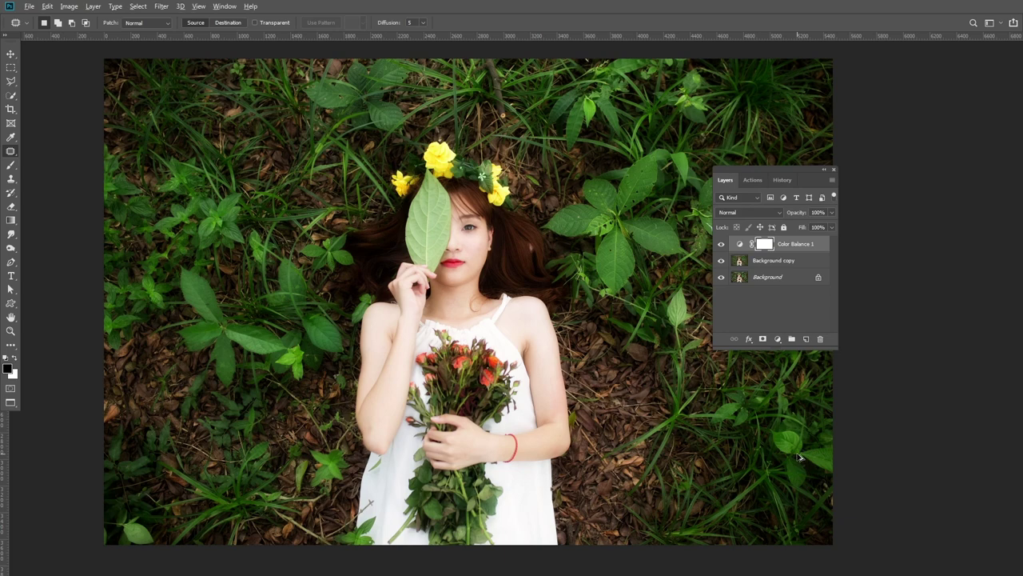
- Stamp the visible layers again and flatten the image into a single Background layer
{"action": "key", "text": "ctrl+shift+alt+e"}
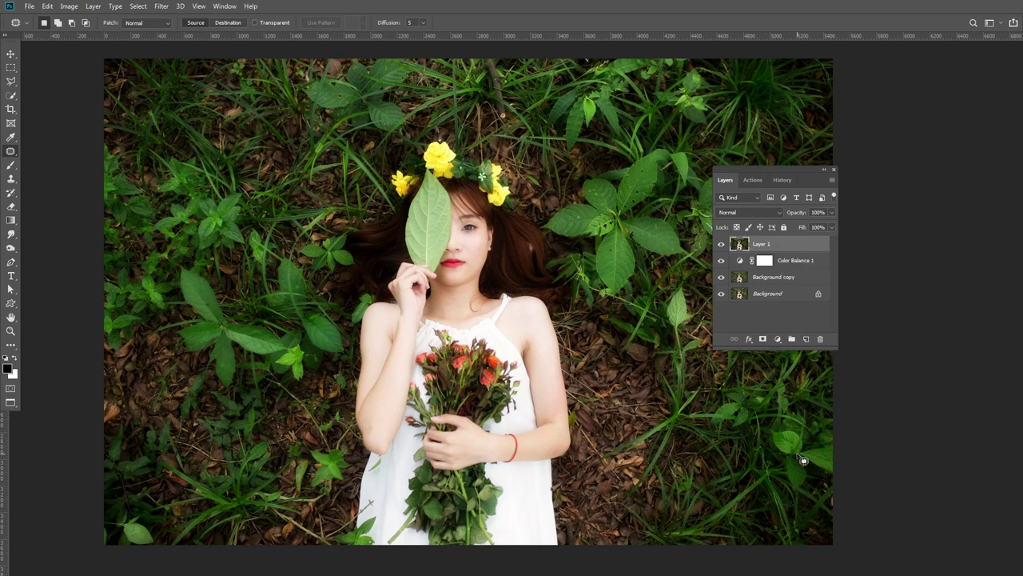
{"action": "left_click", "coordinate": [786, 279]}
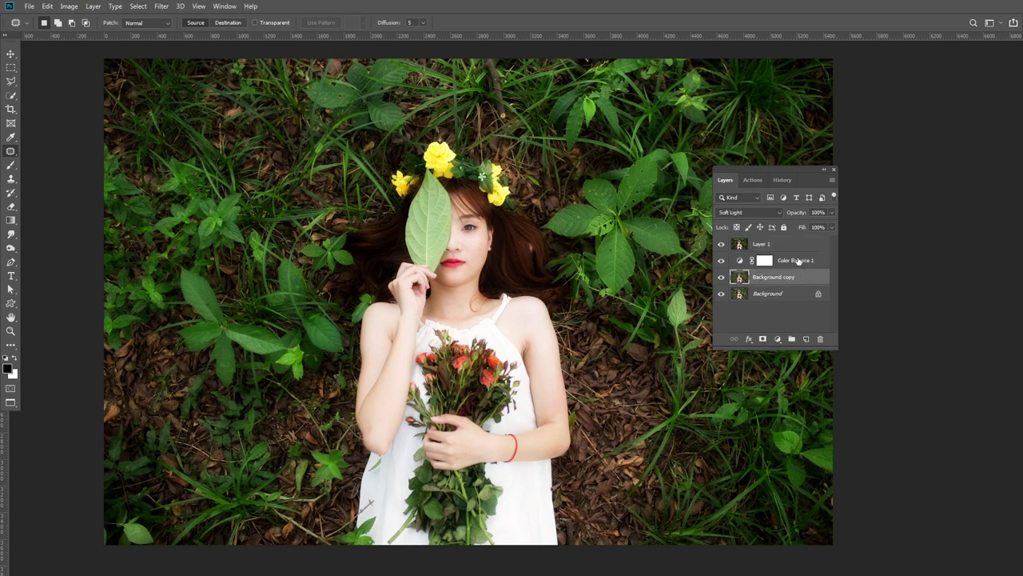
{"action": "left_click", "coordinate": [798, 261]}
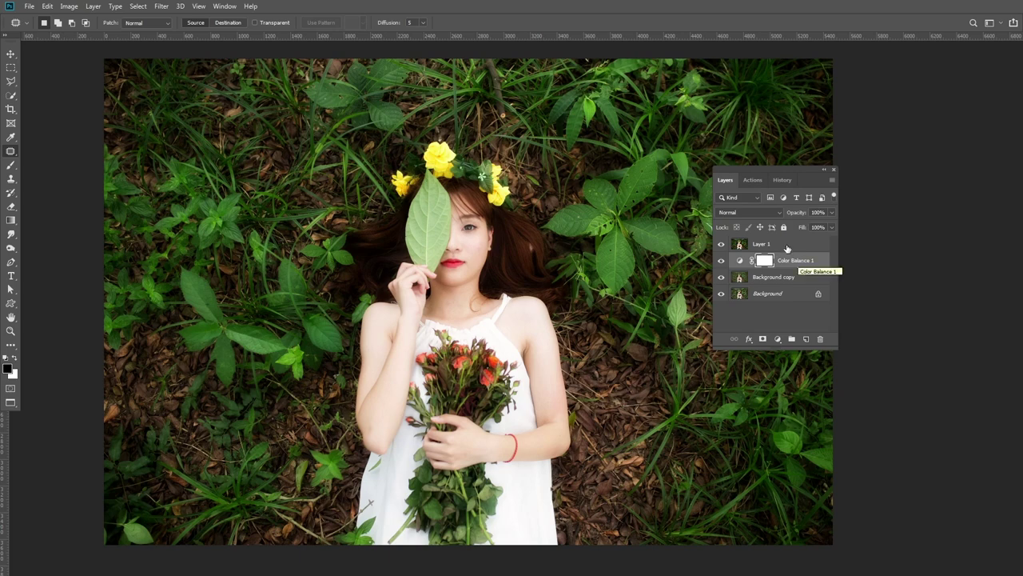
{"action": "left_click", "coordinate": [787, 245]}
{"action": "left_click", "coordinate": [832, 181]}
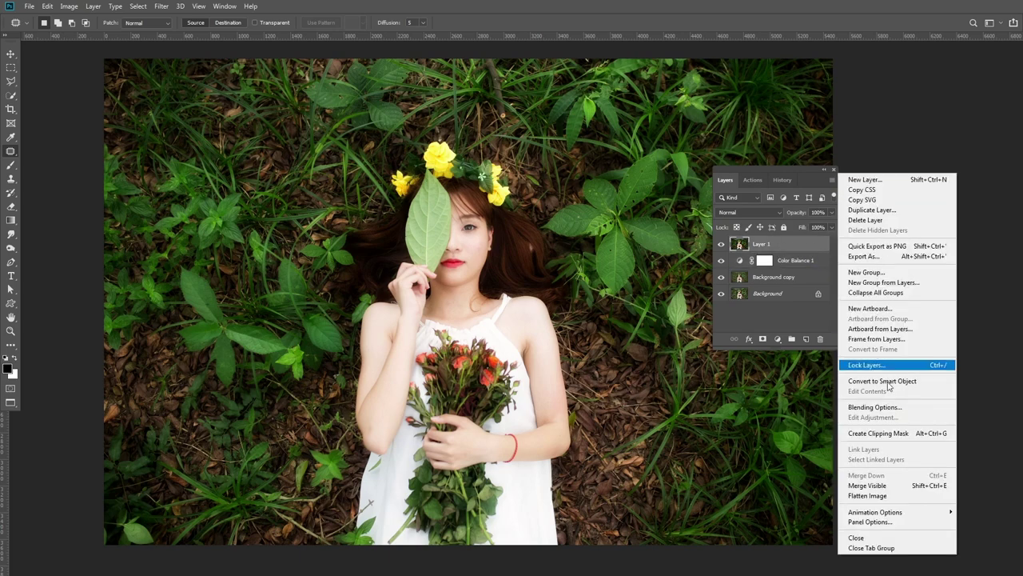
{"action": "left_click", "coordinate": [867, 495]}
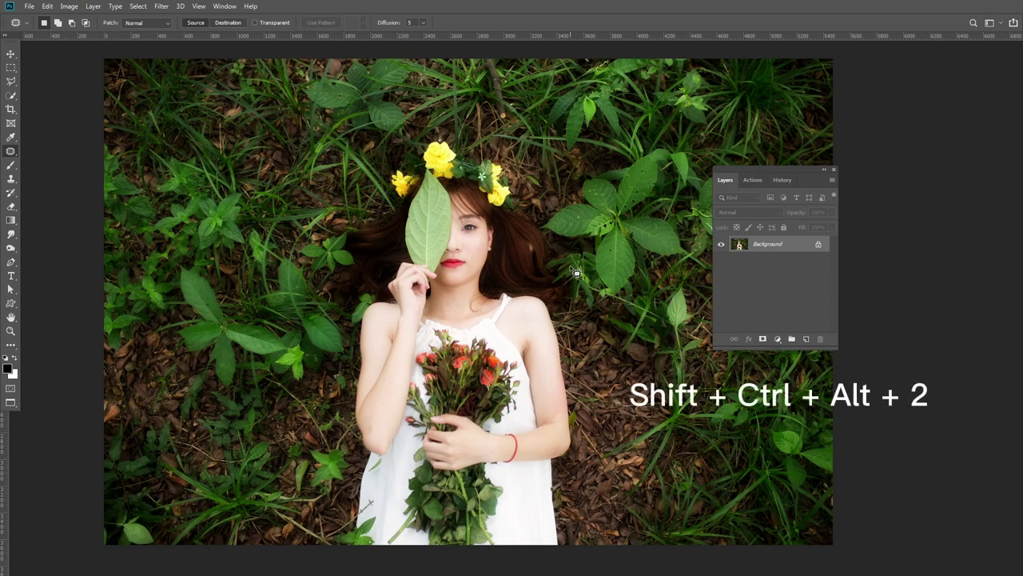
- Load the highlights luminosity selection and copy it onto a new Layer 1
{"action": "key", "text": "ctrl+alt+shift+2"}
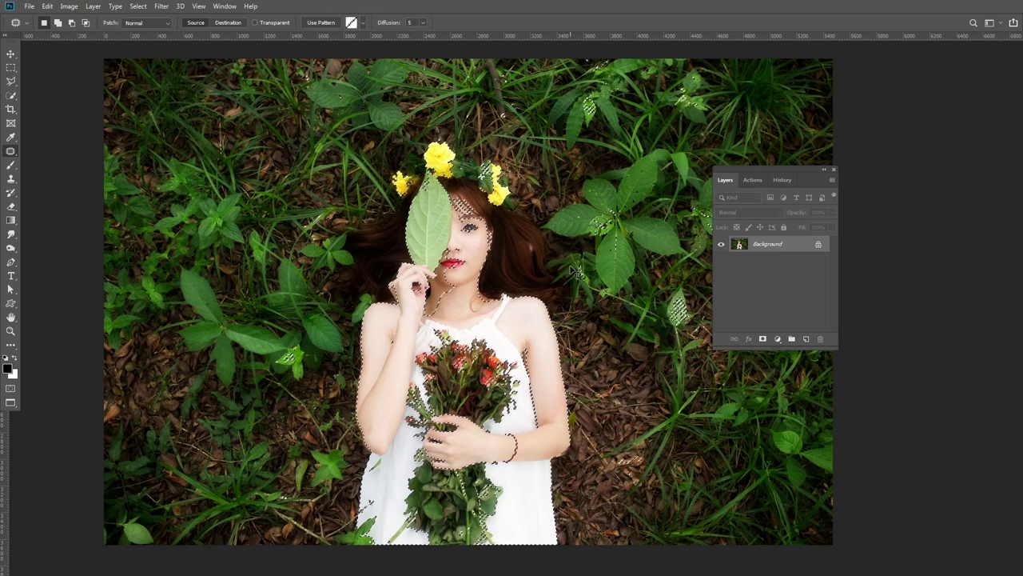
{"action": "key", "text": "ctrl+d"}
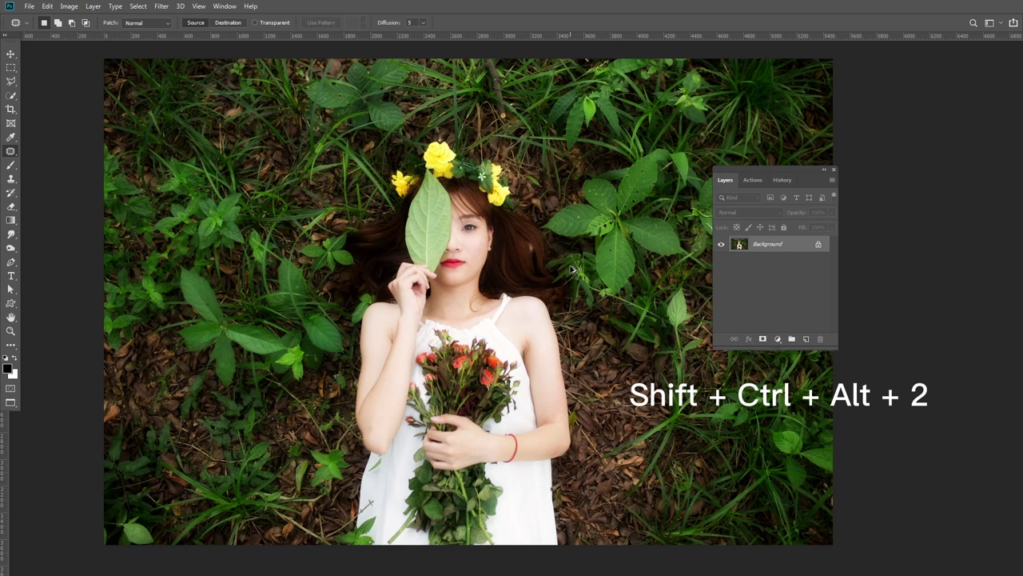
{"action": "key", "text": "ctrl+alt+shift+2"}
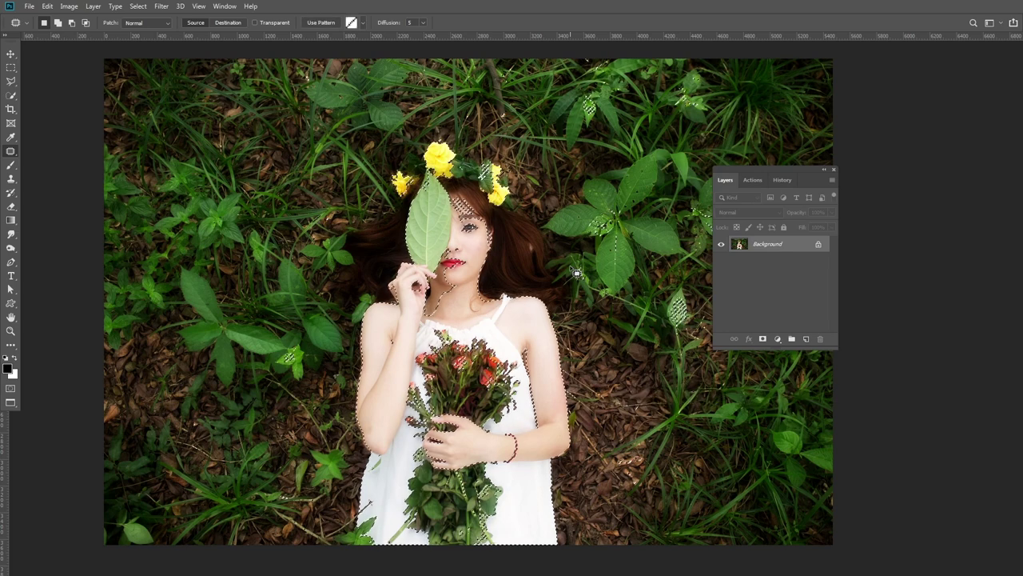
{"action": "key", "text": "ctrl+j"}
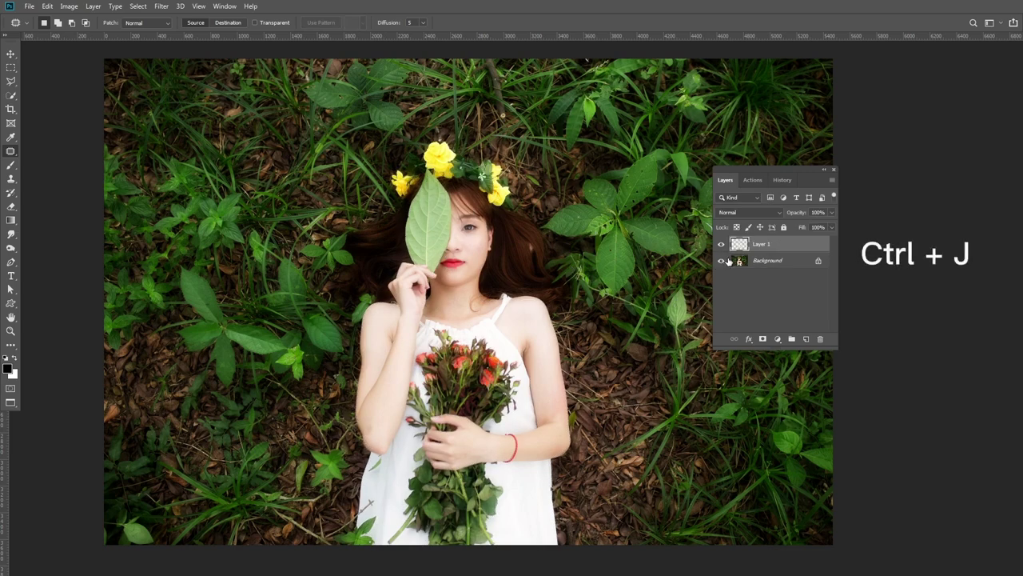
- Toggle Background and Layer 1 visibility to view the copied highlights on their own
{"action": "left_click", "coordinate": [721, 261]}
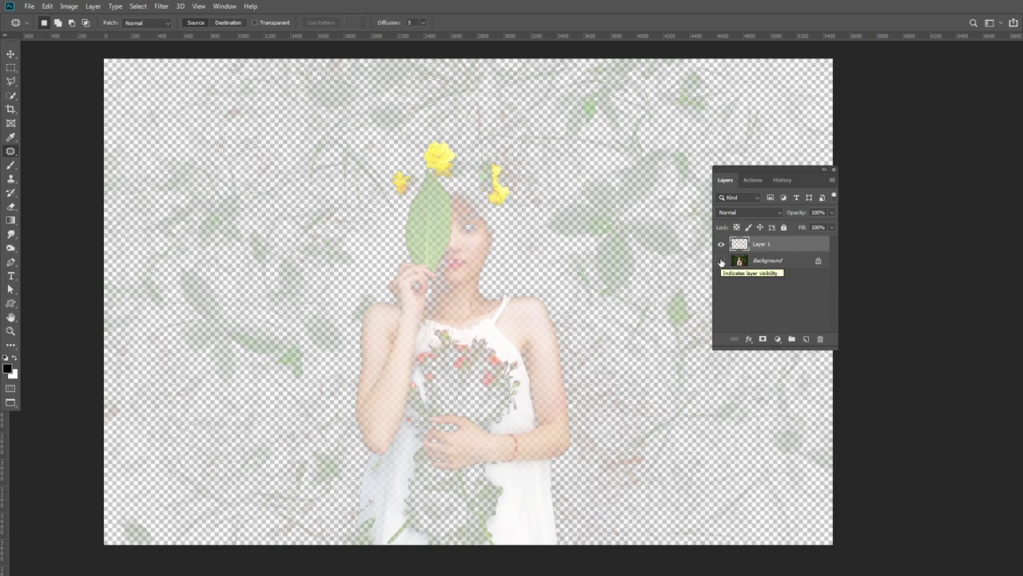
{"action": "left_click", "coordinate": [721, 261]}
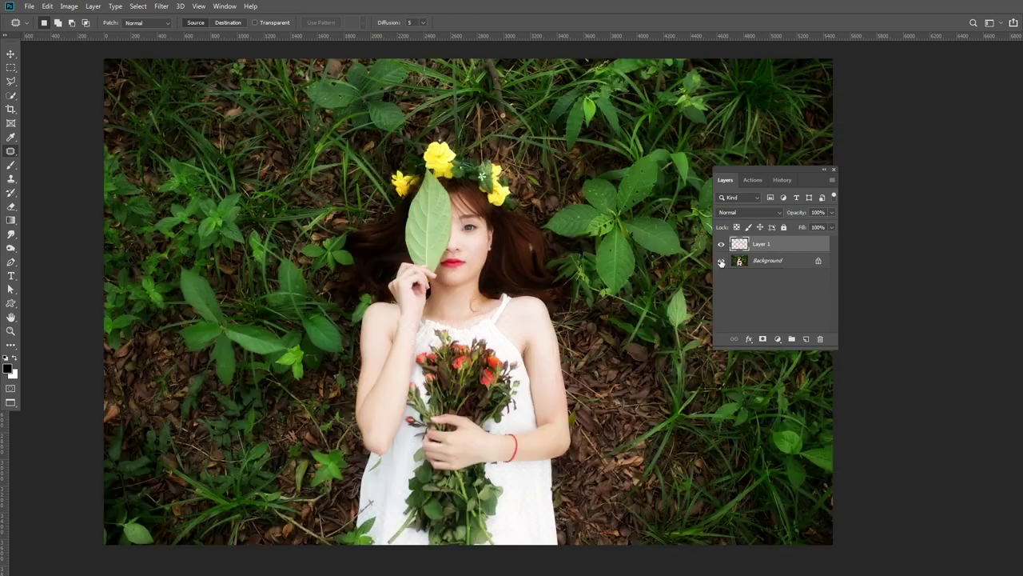
{"action": "left_click", "coordinate": [721, 261]}
{"action": "left_click", "coordinate": [721, 260]}
{"action": "left_click", "coordinate": [721, 261]}
{"action": "left_click", "coordinate": [722, 261]}
{"action": "left_click", "coordinate": [722, 244]}
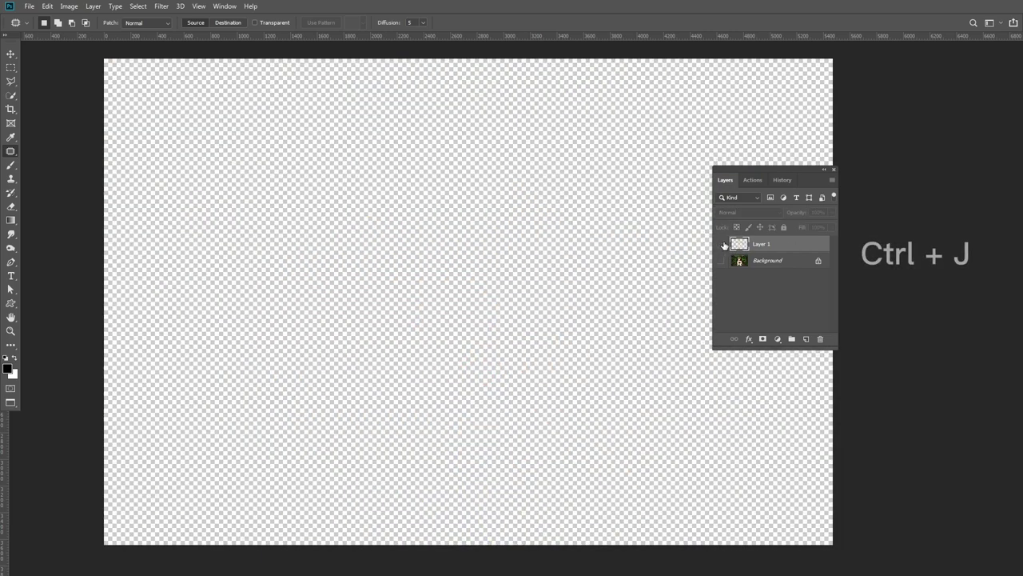
- Duplicate Layer 1, show Background again, and clip Layer 1 copy to Layer 1
{"action": "left_click_drag", "start_coordinate": [790, 250], "coordinate": [807, 339]}
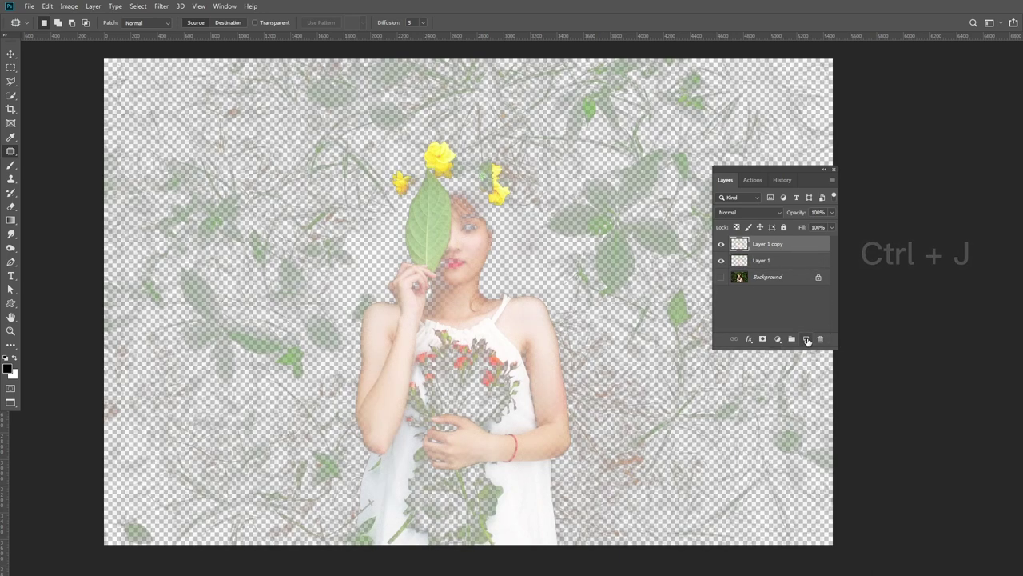
{"action": "left_click", "coordinate": [722, 277]}
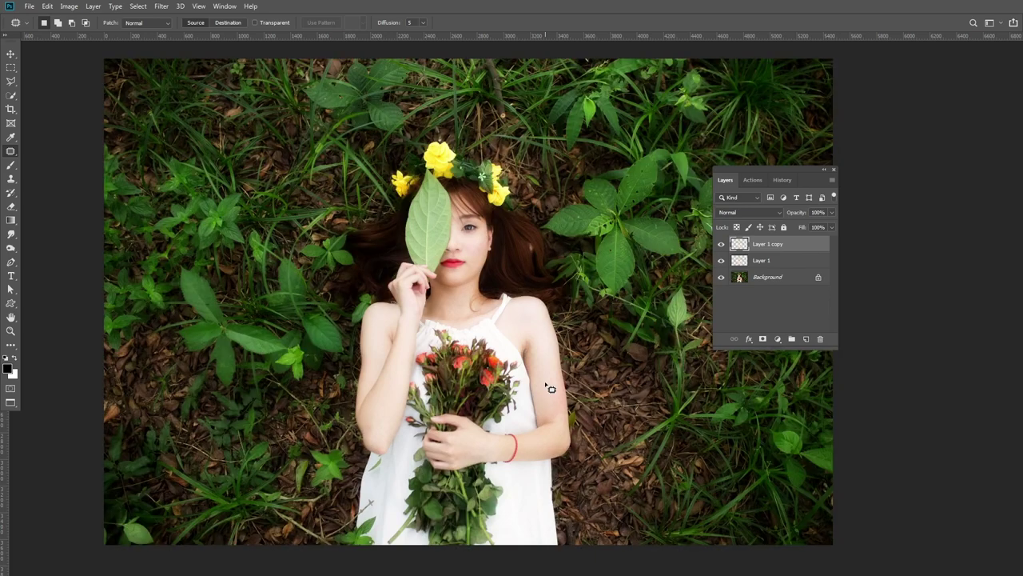
{"action": "left_click", "coordinate": [767, 262]}
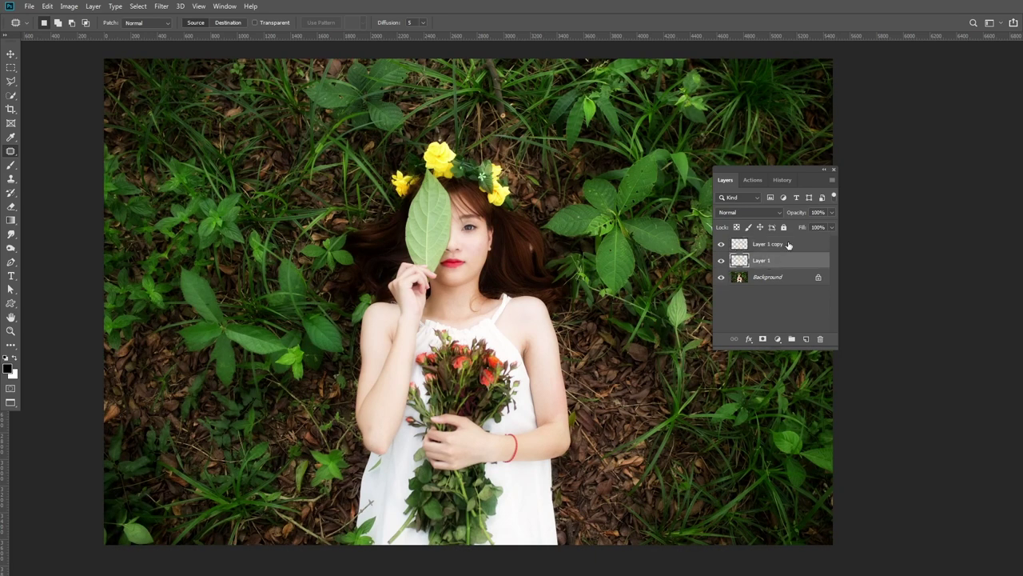
{"action": "left_click", "coordinate": [789, 246]}
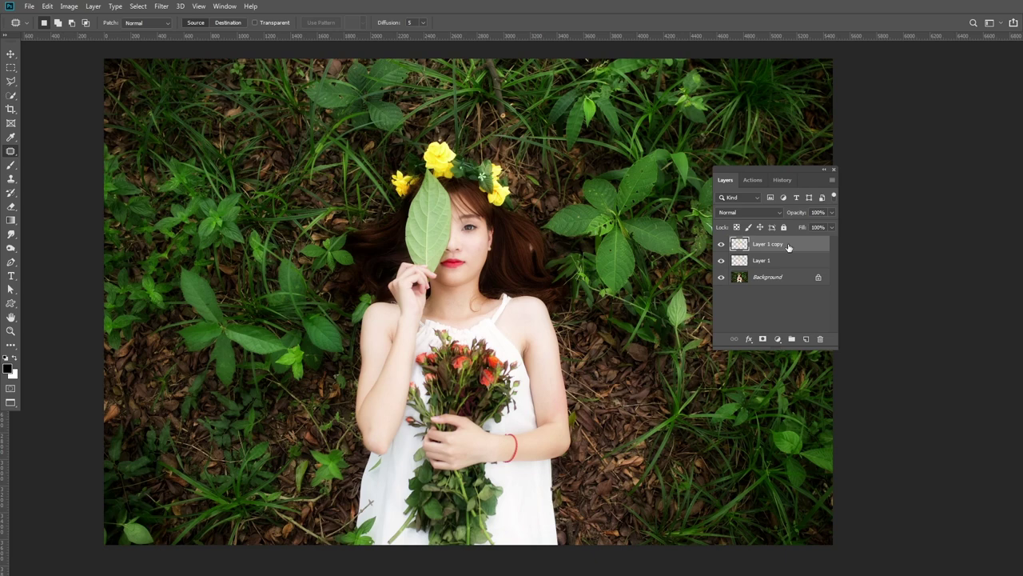
{"action": "left_click_drag", "start_coordinate": [788, 247], "coordinate": [773, 250]}
{"action": "left_click", "coordinate": [772, 251], "text": "alt"}
{"action": "key", "text": "ctrl+plus"}
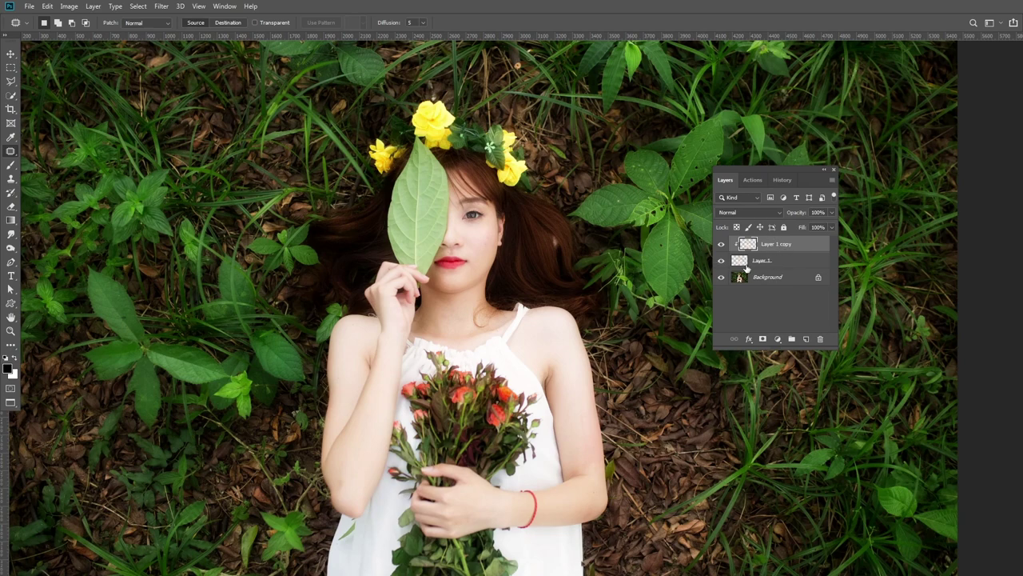
{"action": "left_click", "coordinate": [775, 261]}
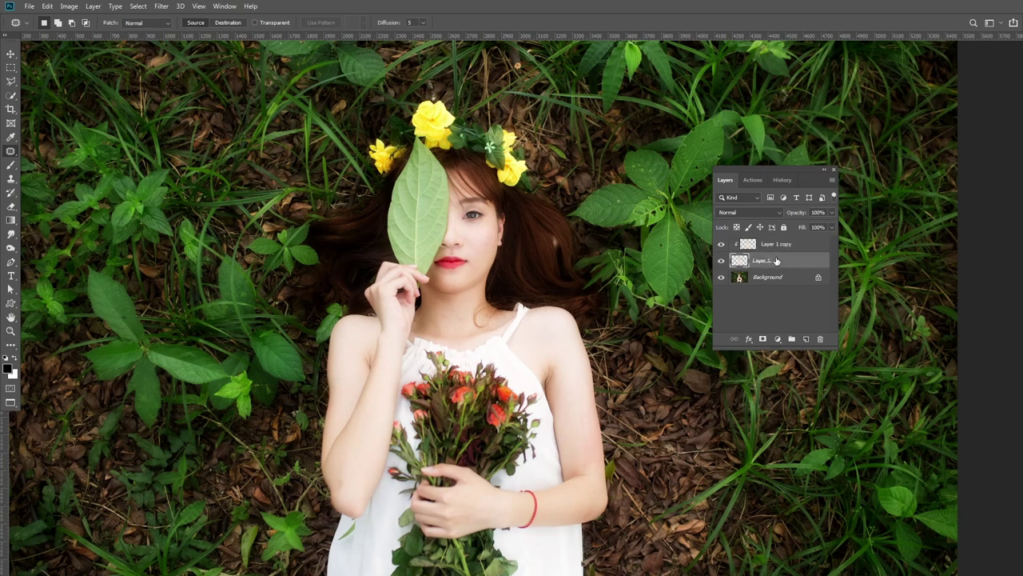
{"action": "left_click", "coordinate": [778, 245]}
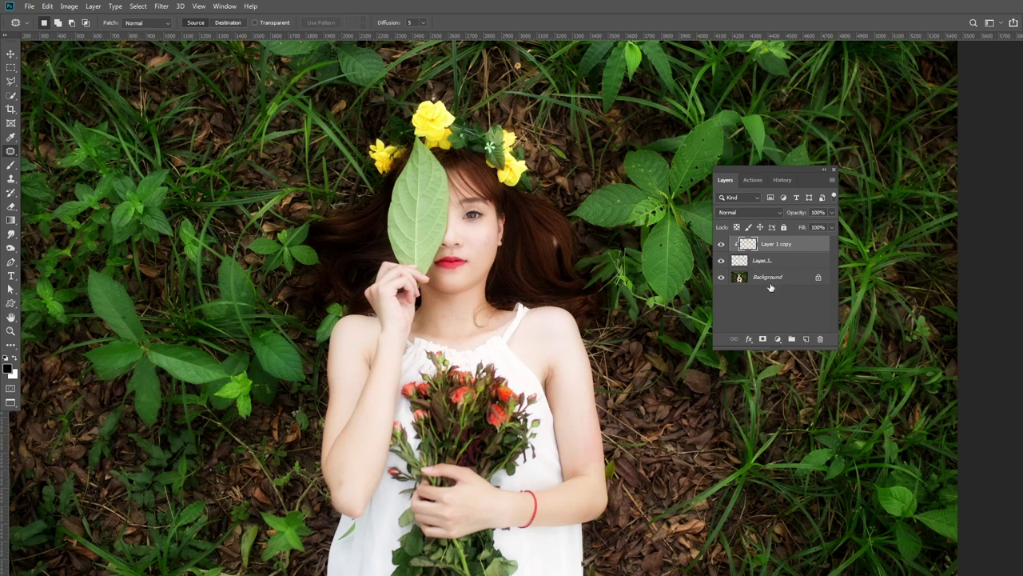
{"action": "left_click", "coordinate": [774, 278]}
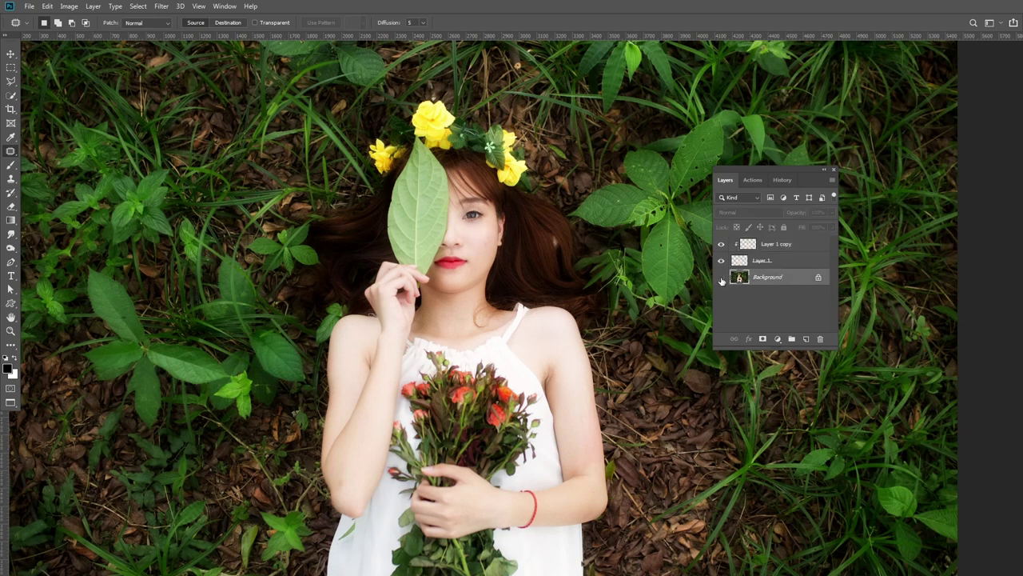
{"action": "left_click", "coordinate": [722, 278]}
{"action": "left_click", "coordinate": [722, 278]}
{"action": "left_click", "coordinate": [722, 278]}
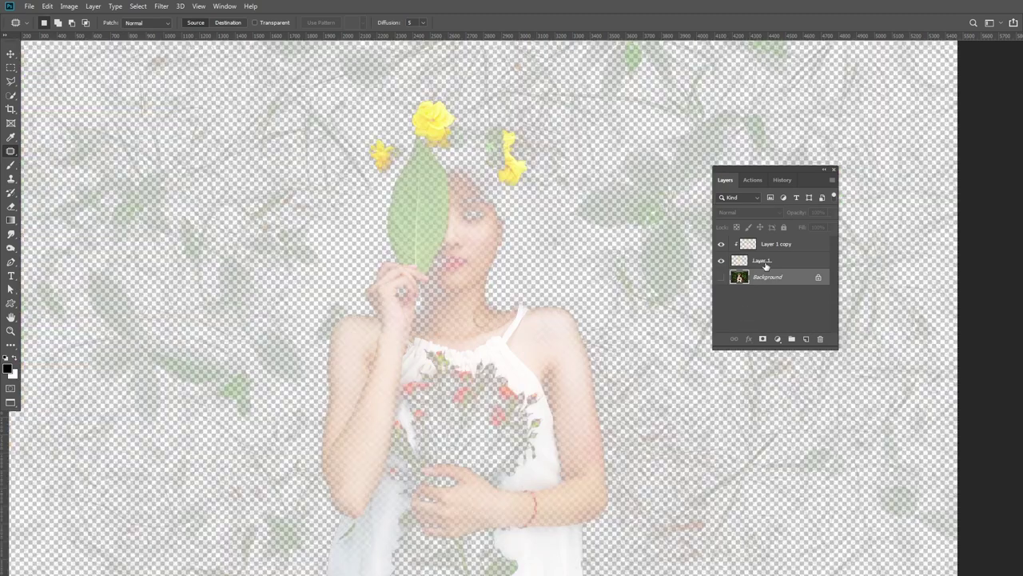
{"action": "left_click", "coordinate": [784, 261]}
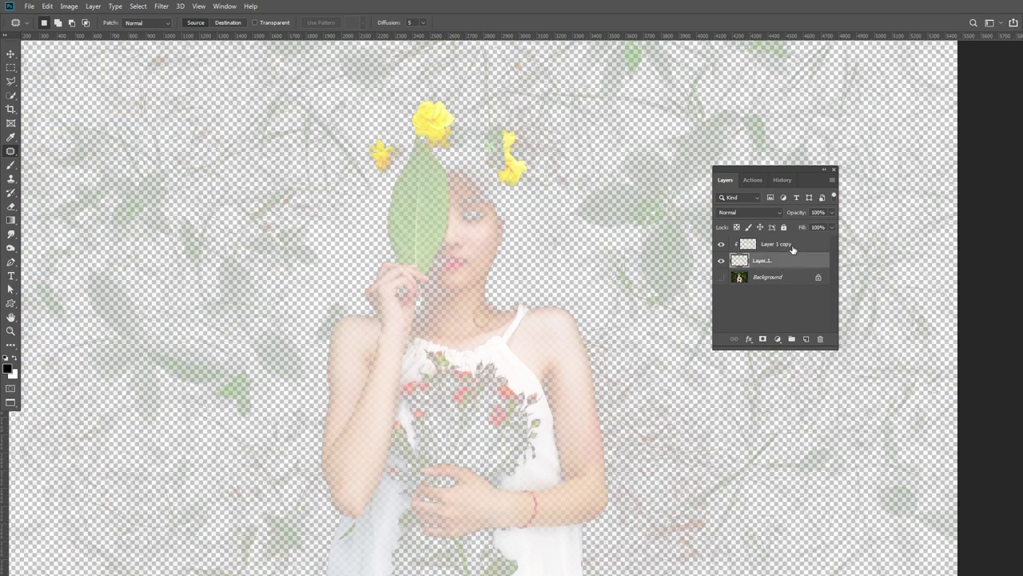
{"action": "left_click", "coordinate": [791, 244]}
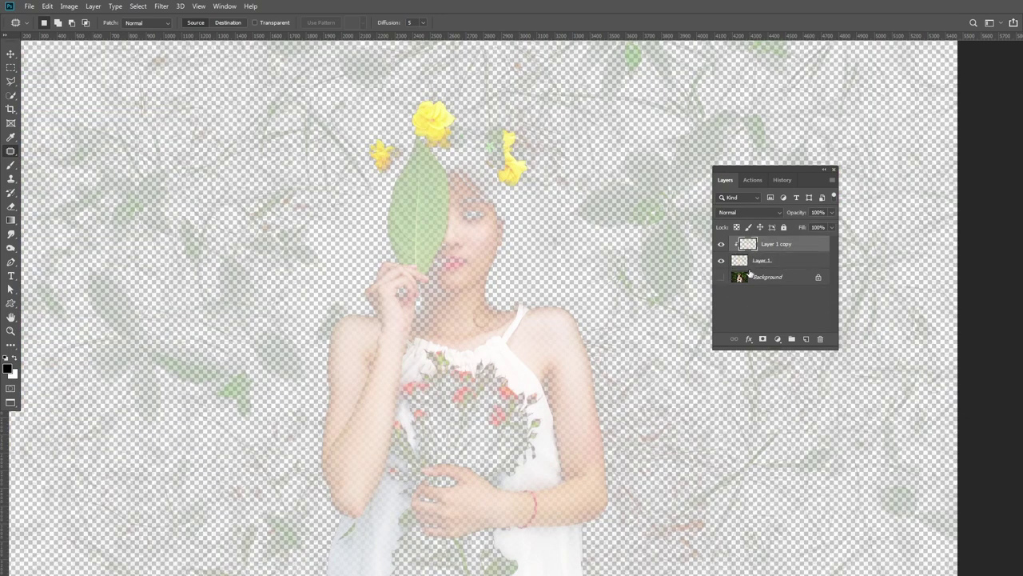
{"action": "left_click", "coordinate": [768, 261]}
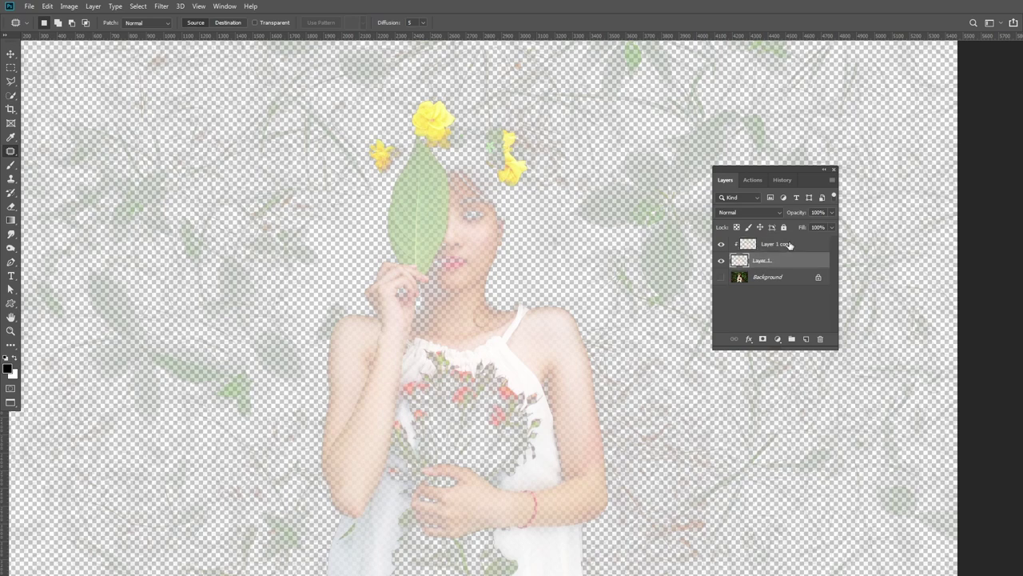
{"action": "left_click", "coordinate": [722, 277]}
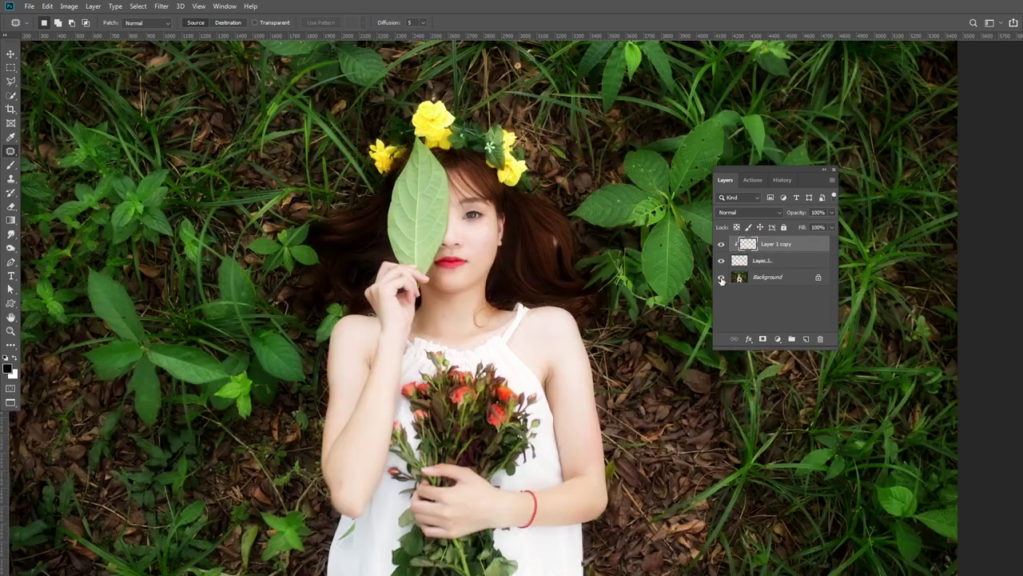
- Apply a 15-pixel Gaussian Blur to Layer 1 copy
{"action": "left_click", "coordinate": [160, 7]}
{"action": "mouse_move", "coordinate": [192, 137]}
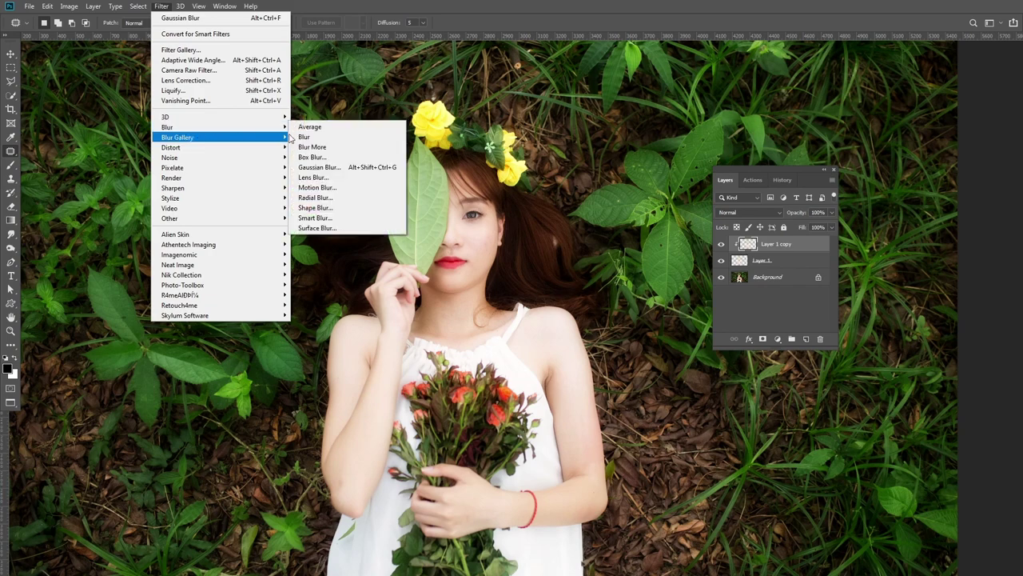
{"action": "left_click", "coordinate": [328, 166]}
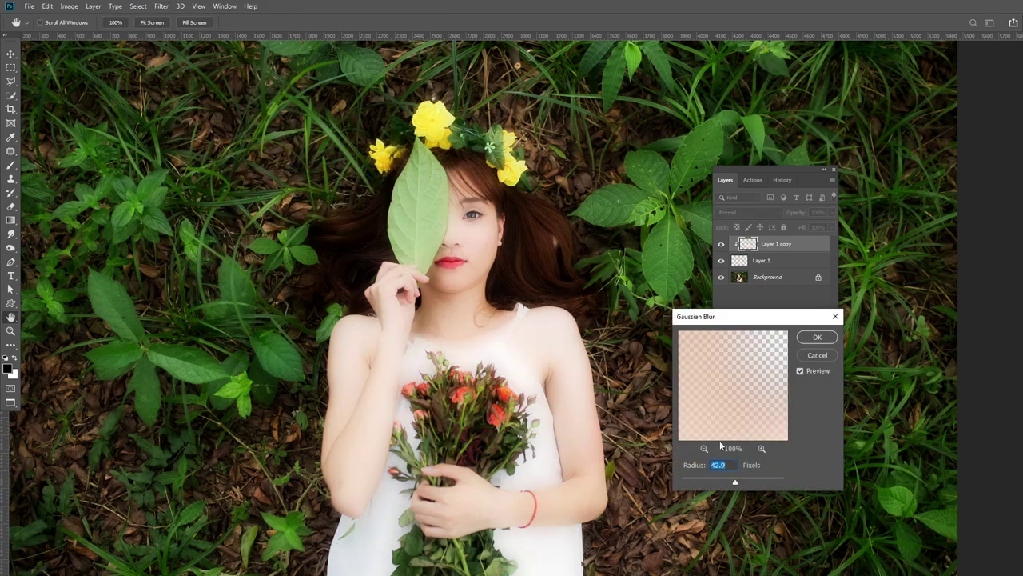
{"action": "type", "text": "15"}
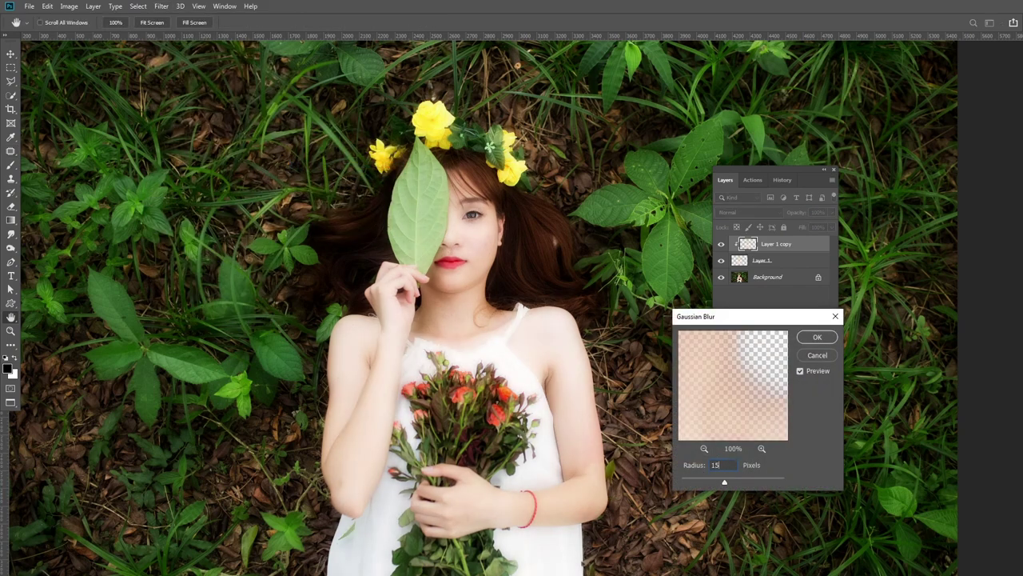
{"action": "left_click", "coordinate": [817, 336]}
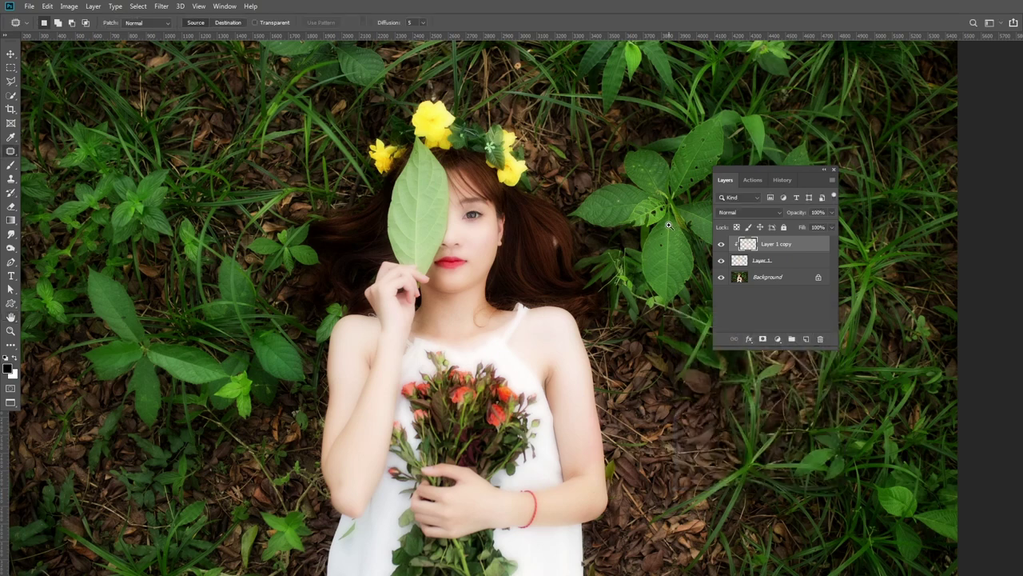
{"action": "scroll", "coordinate": [660, 248], "scroll_direction": "up", "scroll_amount": 1}
{"action": "left_click_drag", "start_coordinate": [660, 247], "coordinate": [554, 291]}
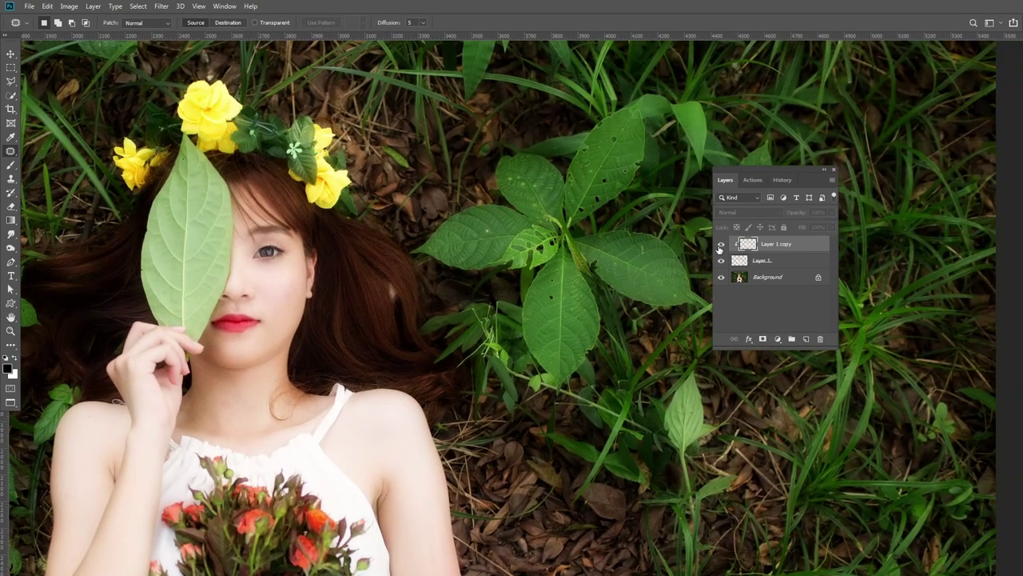
- Toggle Layer 1 copy to compare blurred and sharp, then bring the whole girl into view
{"action": "scroll", "coordinate": [567, 254], "scroll_direction": "up", "scroll_amount": 4}
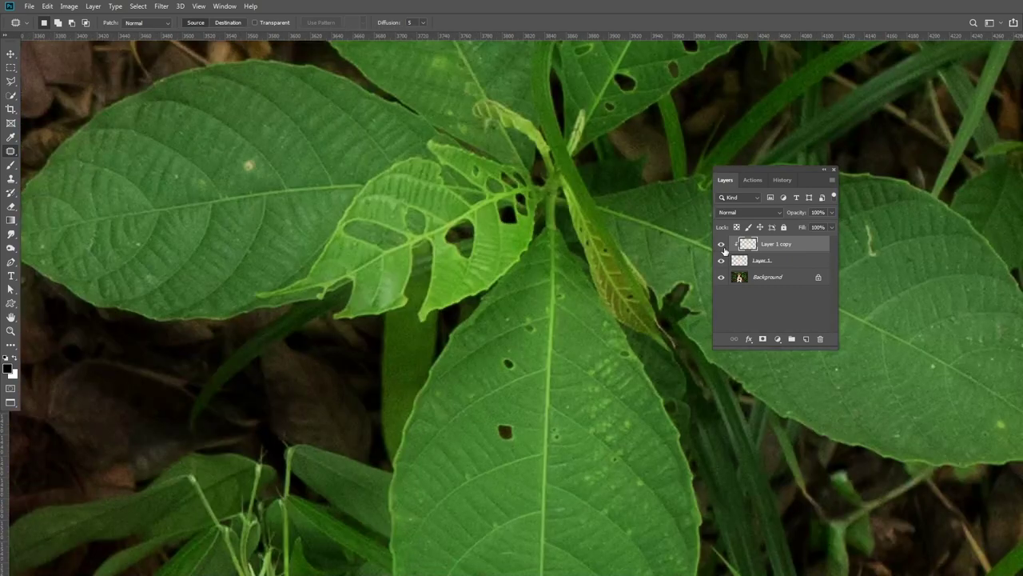
{"action": "left_click", "coordinate": [721, 244]}
{"action": "left_click", "coordinate": [721, 244]}
{"action": "left_click", "coordinate": [721, 244]}
{"action": "scroll", "coordinate": [435, 313], "scroll_direction": "down", "scroll_amount": 5}
{"action": "scroll", "coordinate": [457, 293], "scroll_direction": "up", "scroll_amount": 2}
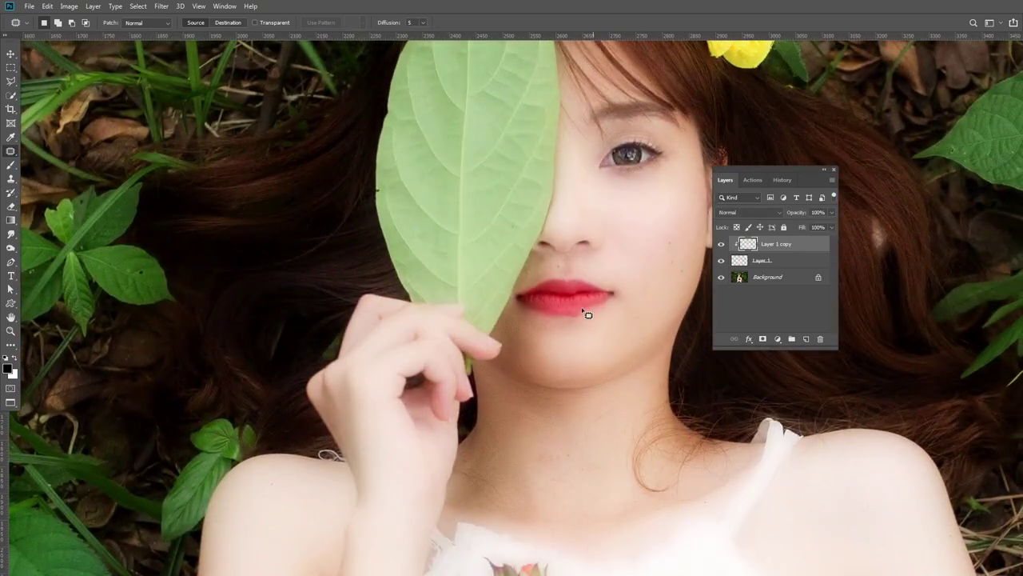
{"action": "scroll", "coordinate": [550, 324], "scroll_direction": "down", "scroll_amount": 1}
{"action": "scroll", "coordinate": [550, 325], "scroll_direction": "down", "scroll_amount": 3}
{"action": "left_click_drag", "start_coordinate": [550, 324], "coordinate": [413, 333]}
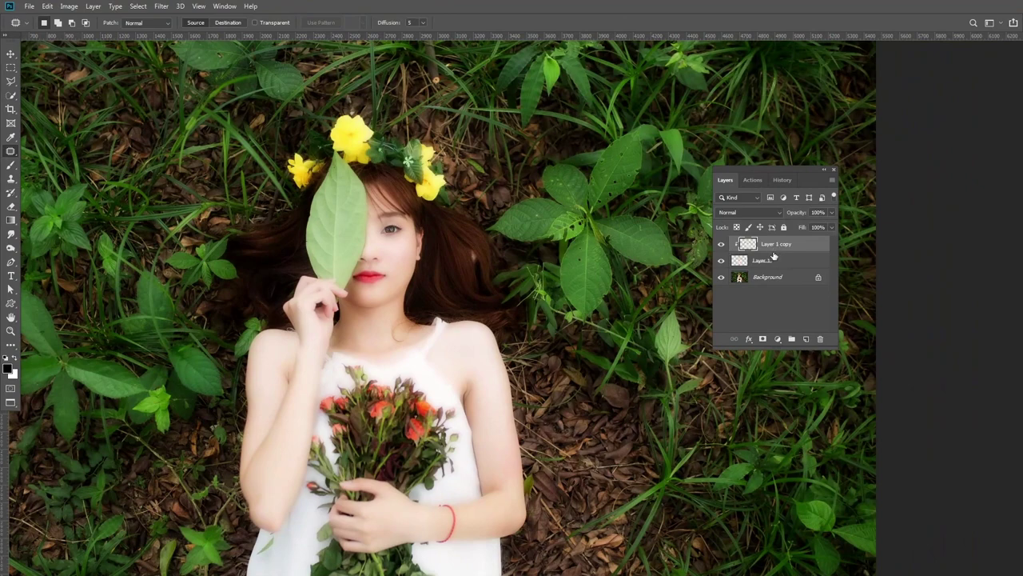
- Duplicate the blurred layer as Layer 1 copy 2 and clip it to the layer below
{"action": "key", "text": "ctrl+j"}
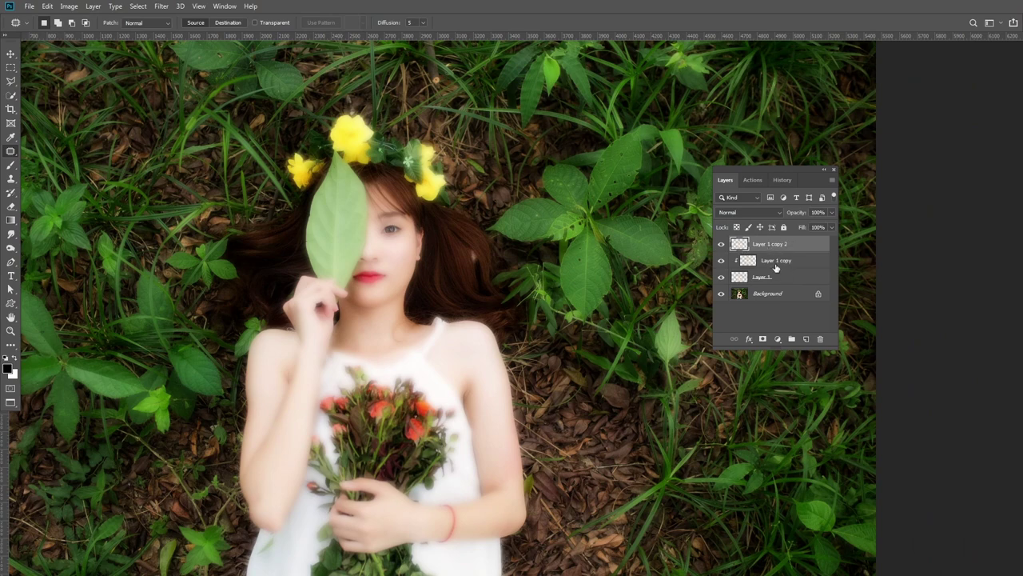
{"action": "scroll", "coordinate": [500, 311], "scroll_direction": "down", "scroll_amount": 2}
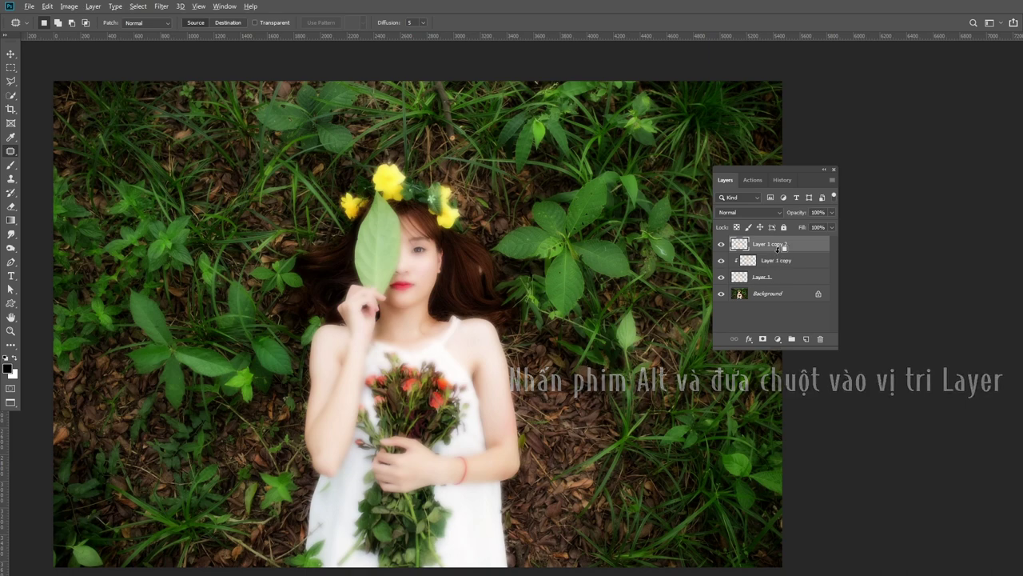
{"action": "left_click", "coordinate": [778, 247], "text": "alt"}
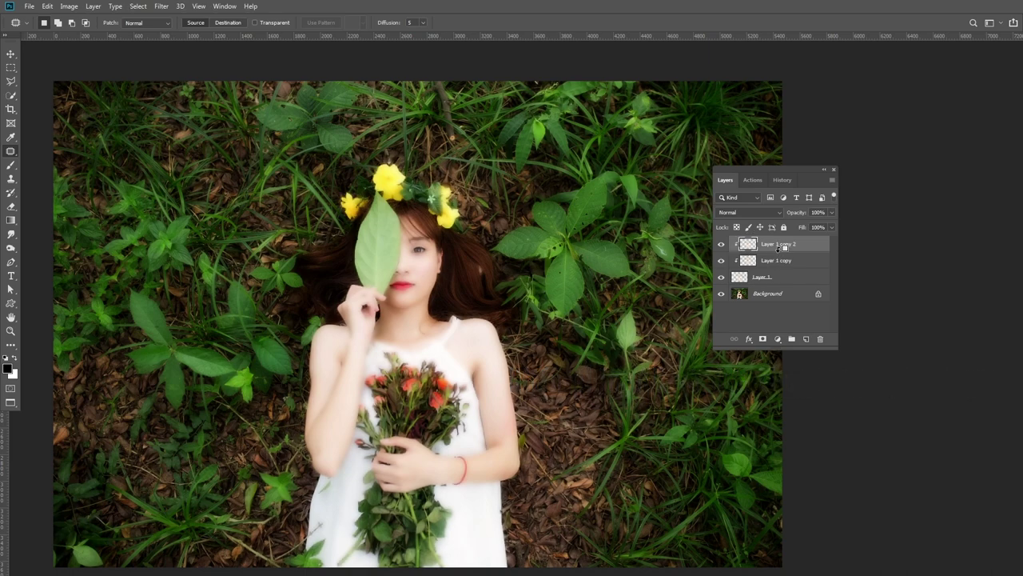
{"action": "scroll", "coordinate": [419, 276], "scroll_direction": "up", "scroll_amount": 1}
{"action": "scroll", "coordinate": [419, 276], "scroll_direction": "up", "scroll_amount": 1}
{"action": "scroll", "coordinate": [419, 275], "scroll_direction": "up", "scroll_amount": 1}
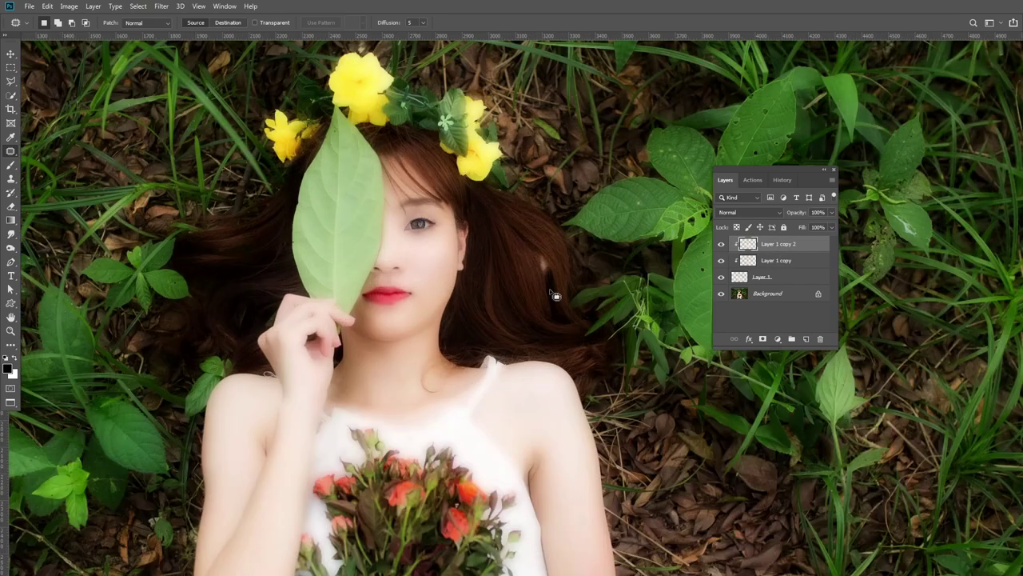
- Click through the layers, ending with Layer 1 copy 2 selected
{"action": "left_click", "coordinate": [782, 277]}
{"action": "left_click", "coordinate": [794, 244]}
{"action": "left_click", "coordinate": [772, 295]}
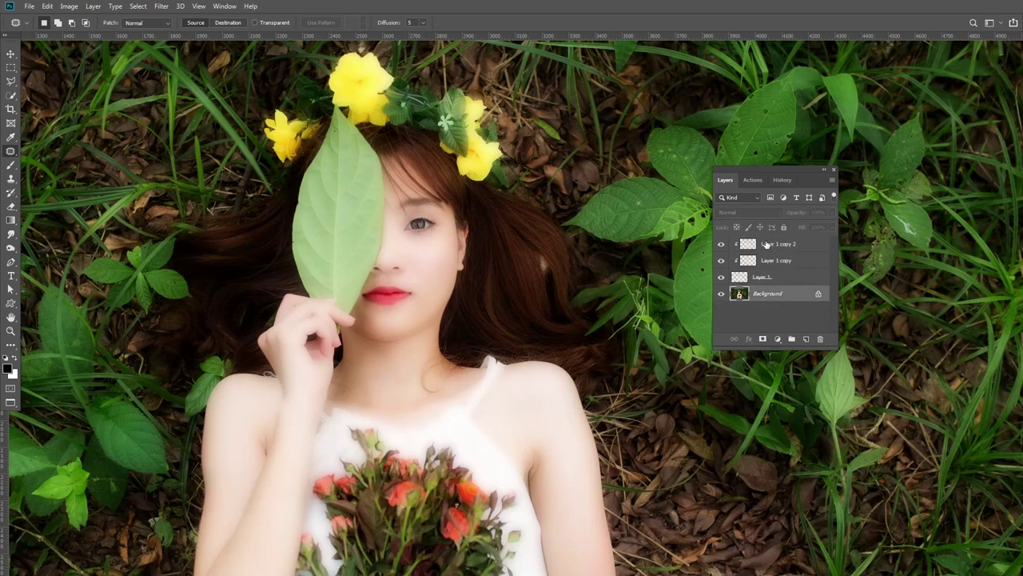
{"action": "left_click", "coordinate": [770, 244]}
{"action": "left_click", "coordinate": [770, 276]}
{"action": "left_click", "coordinate": [770, 244]}
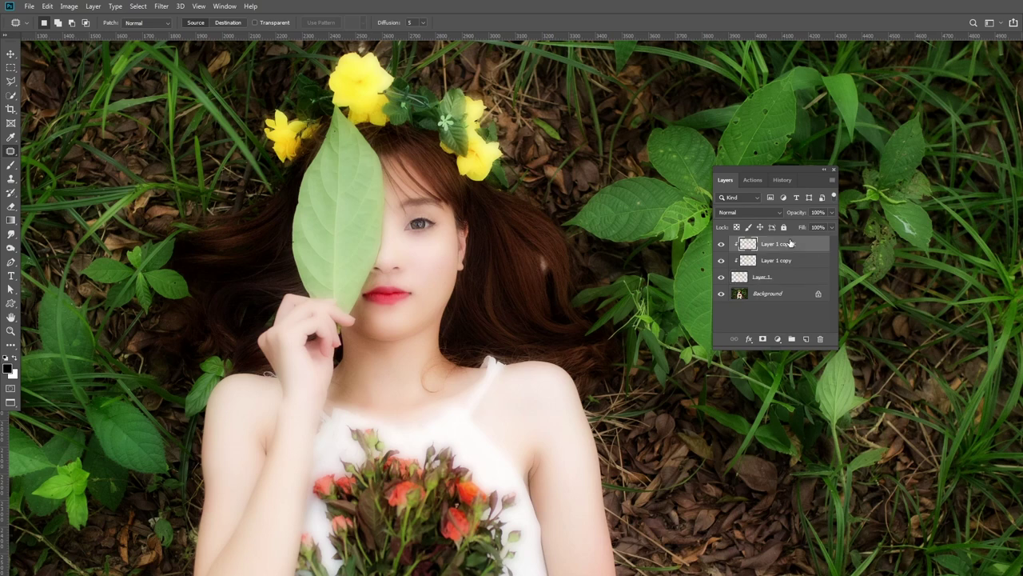
- Set Layer 1 copy 2 to Screen blend mode and toggle it to compare the glow
{"action": "left_click", "coordinate": [754, 213]}
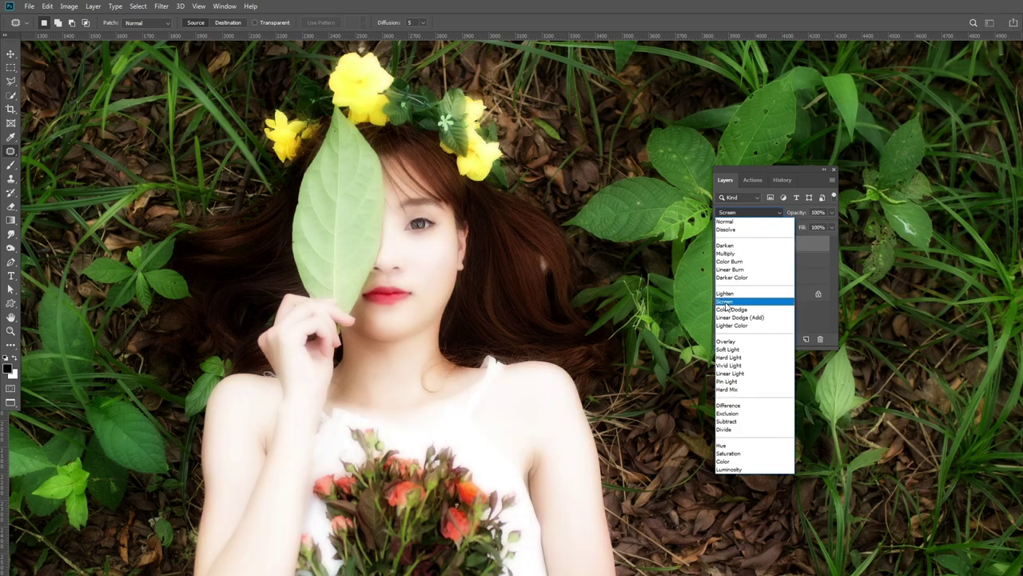
{"action": "left_click", "coordinate": [726, 302]}
{"action": "scroll", "coordinate": [518, 317], "scroll_direction": "down", "scroll_amount": 3}
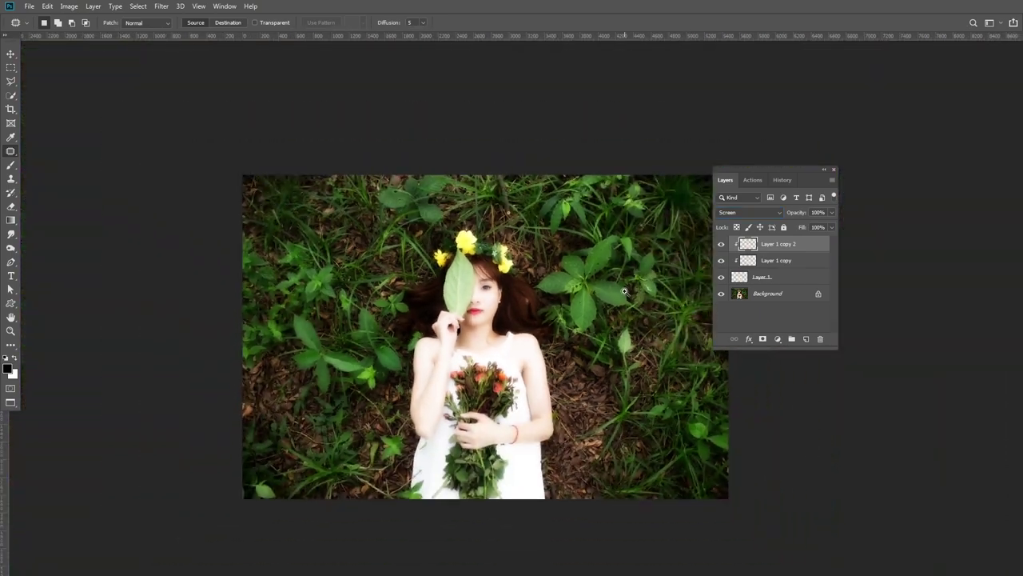
{"action": "scroll", "coordinate": [624, 291], "scroll_direction": "up", "scroll_amount": 3}
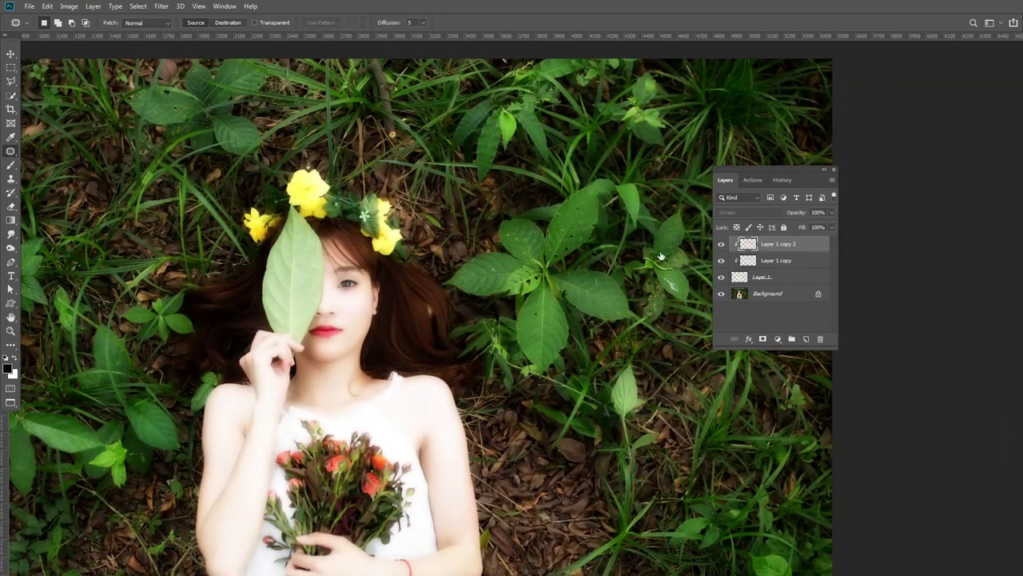
{"action": "scroll", "coordinate": [554, 280], "scroll_direction": "up", "scroll_amount": 2}
{"action": "scroll", "coordinate": [600, 295], "scroll_direction": "up", "scroll_amount": 1}
{"action": "left_click", "coordinate": [720, 244]}
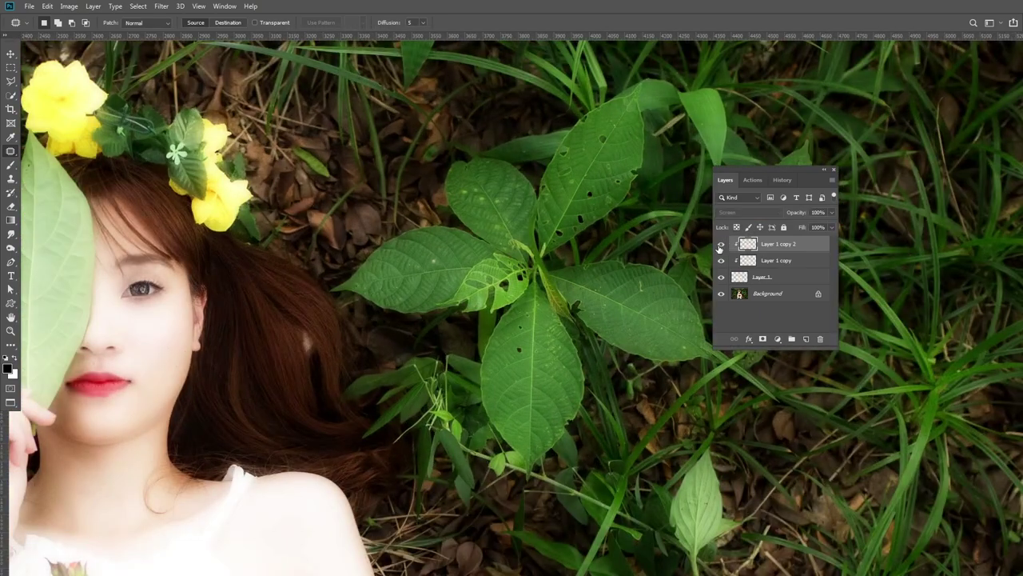
{"action": "left_click", "coordinate": [721, 244]}
{"action": "left_click", "coordinate": [721, 244]}
- Switch the selection between Layer 1 and Layer 1 copy 2, ending on Layer 1
{"action": "scroll", "coordinate": [509, 323], "scroll_direction": "down", "scroll_amount": 3}
{"action": "scroll", "coordinate": [439, 335], "scroll_direction": "down", "scroll_amount": 2}
{"action": "scroll", "coordinate": [366, 360], "scroll_direction": "down", "scroll_amount": 1}
{"action": "scroll", "coordinate": [607, 274], "scroll_direction": "down", "scroll_amount": 1}
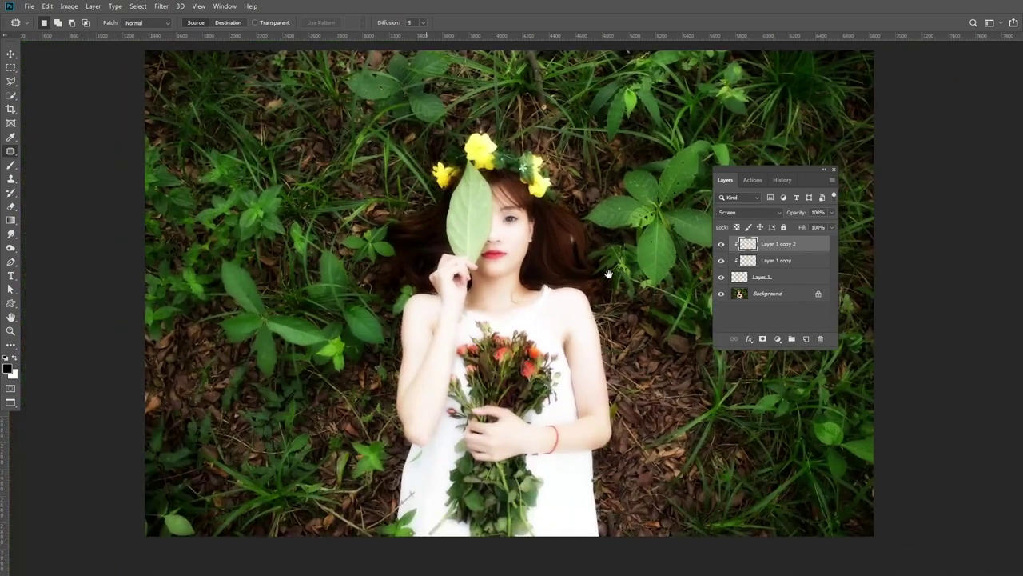
{"action": "scroll", "coordinate": [608, 274], "scroll_direction": "down", "scroll_amount": 1}
{"action": "scroll", "coordinate": [572, 256], "scroll_direction": "down", "scroll_amount": 1}
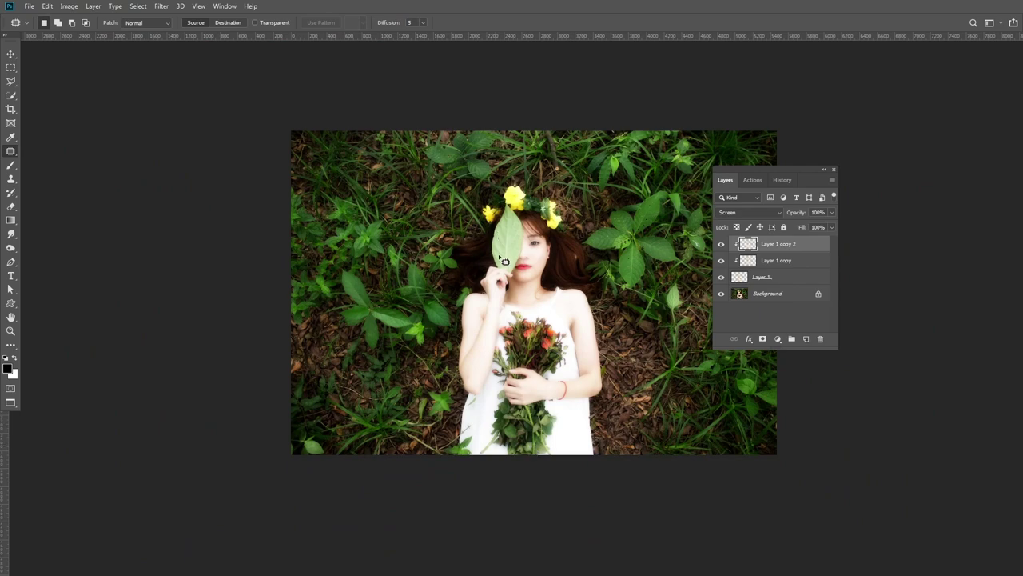
{"action": "scroll", "coordinate": [648, 356], "scroll_direction": "up", "scroll_amount": 1}
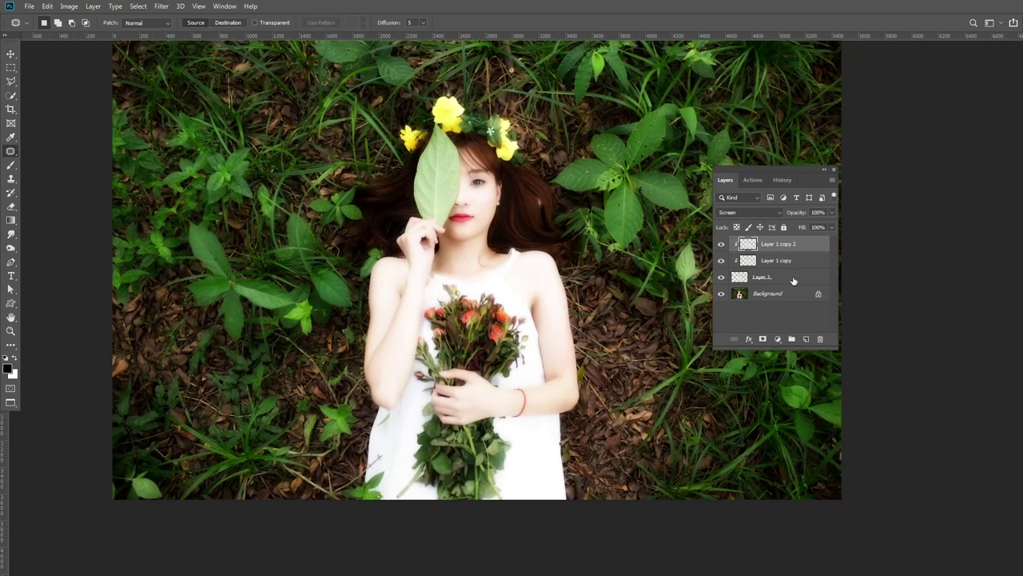
{"action": "left_click", "coordinate": [794, 279]}
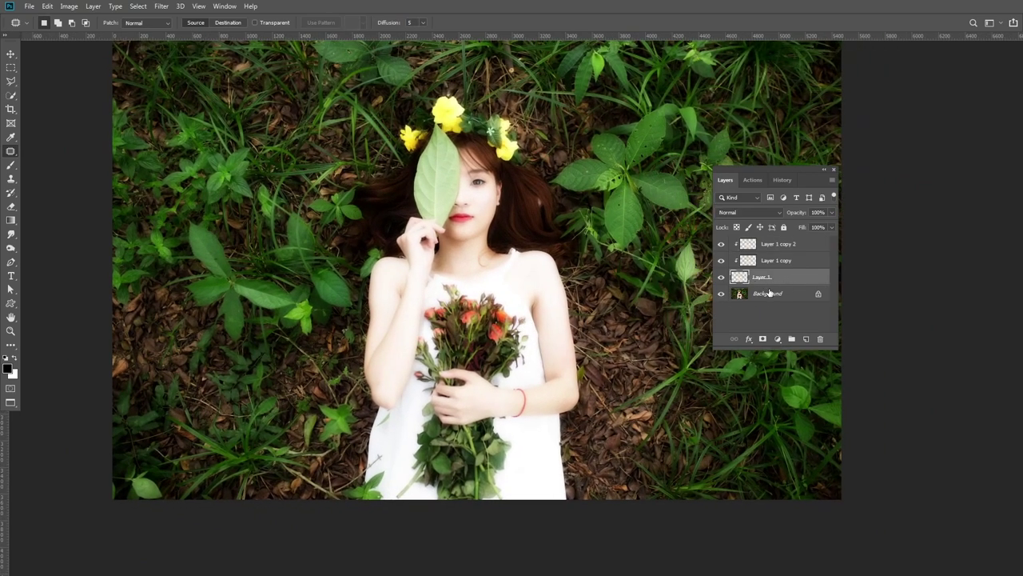
{"action": "left_click", "coordinate": [794, 247]}
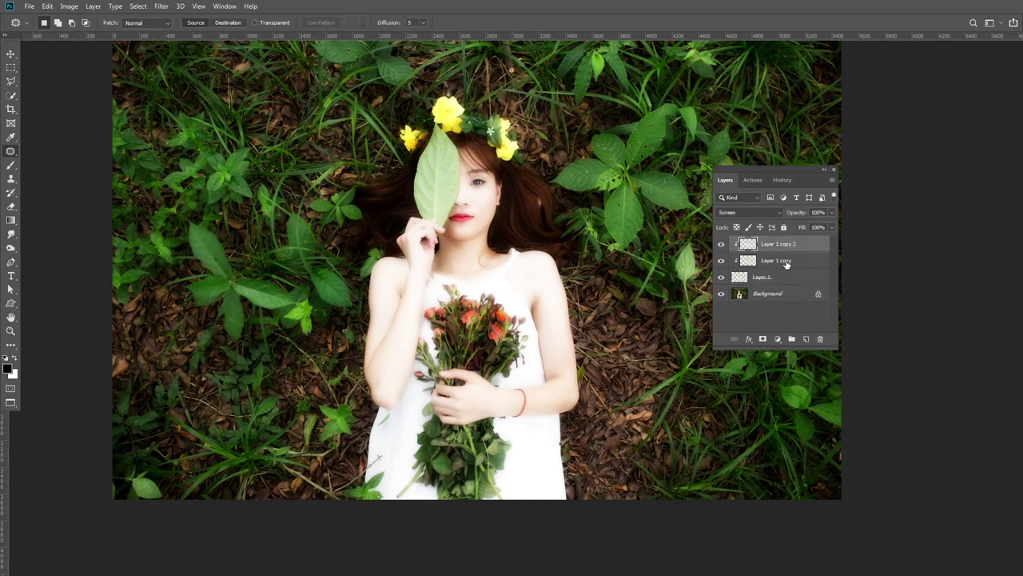
{"action": "left_click", "coordinate": [792, 251]}
{"action": "left_click", "coordinate": [788, 262]}
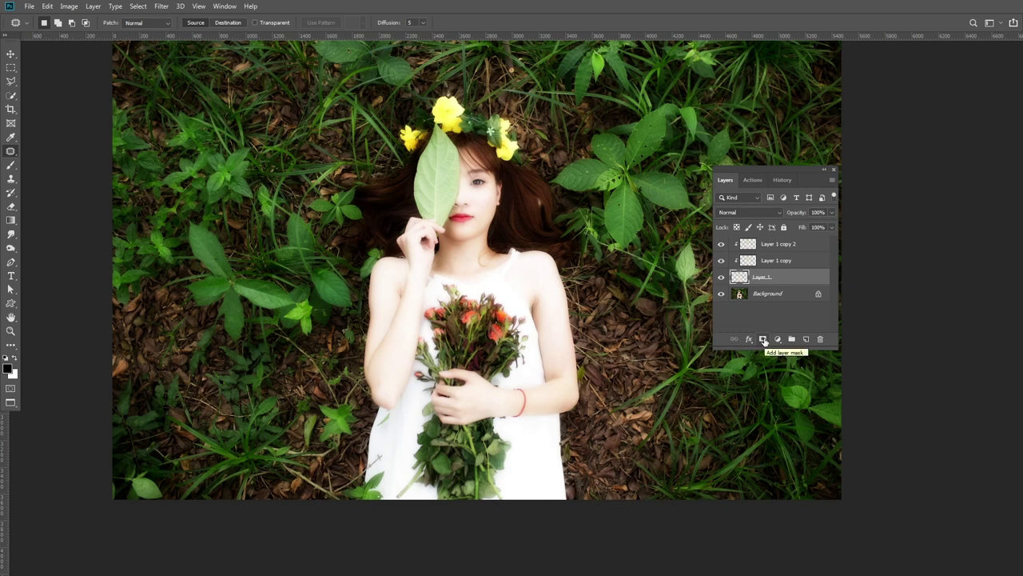
- Add a white layer mask to Layer 1, then try a pink foreground colour without keeping it
{"action": "left_click", "coordinate": [764, 341]}
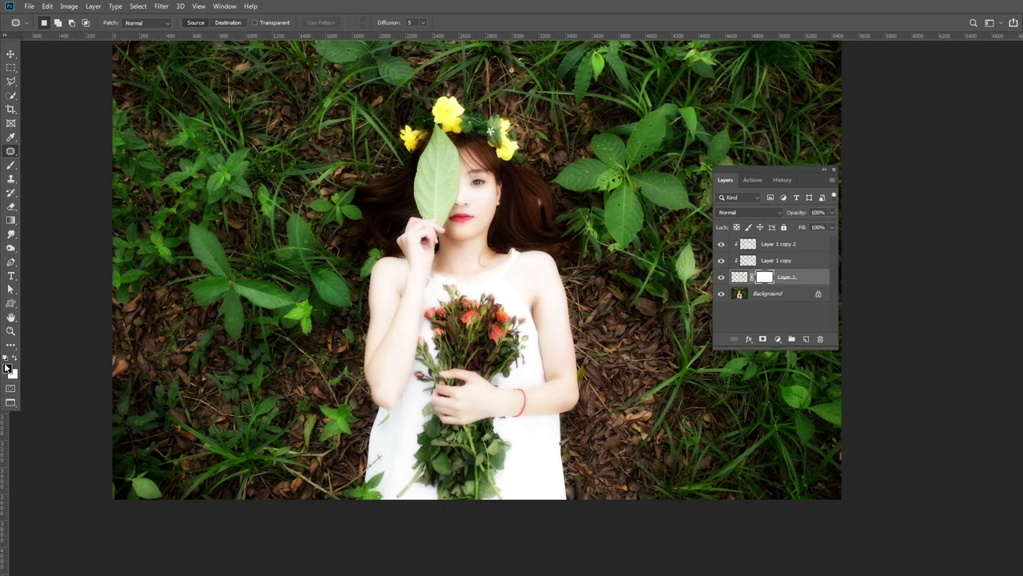
{"action": "left_click", "coordinate": [7, 369]}
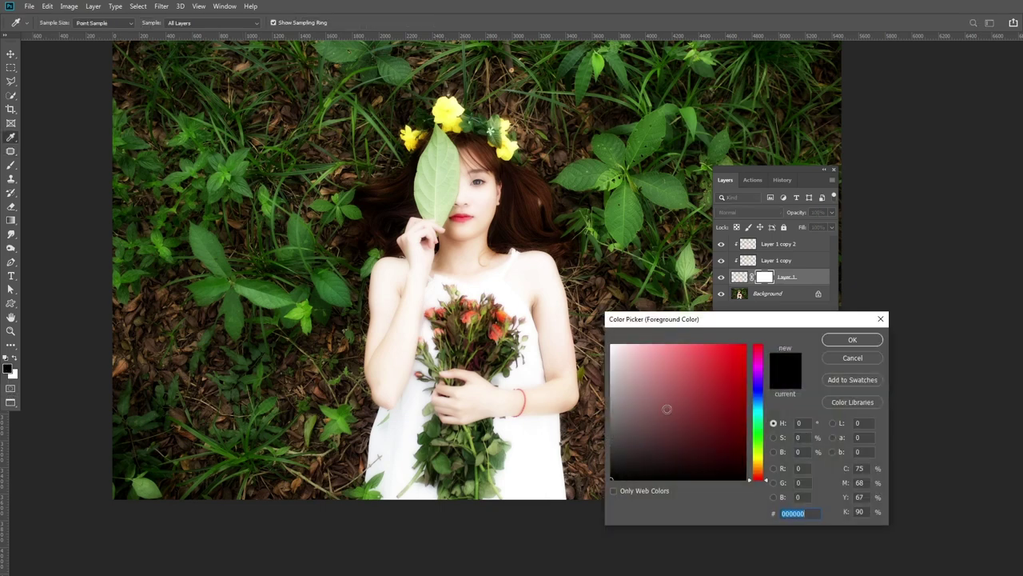
{"action": "left_click", "coordinate": [683, 368]}
{"action": "left_click", "coordinate": [852, 340]}
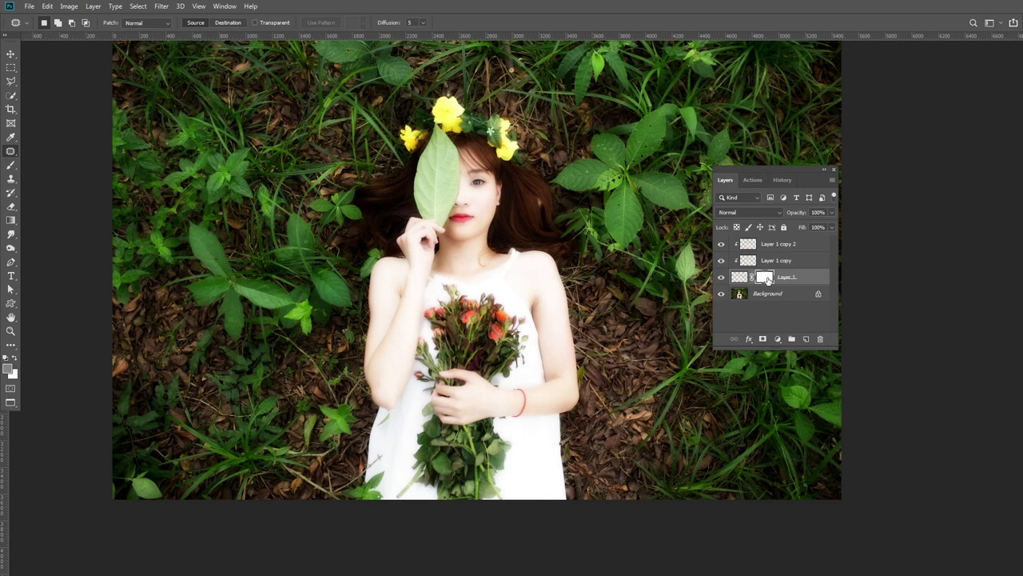
- Cancel the colour change, reset the default colours with D, and swap them with X
{"action": "left_click", "coordinate": [6, 370]}
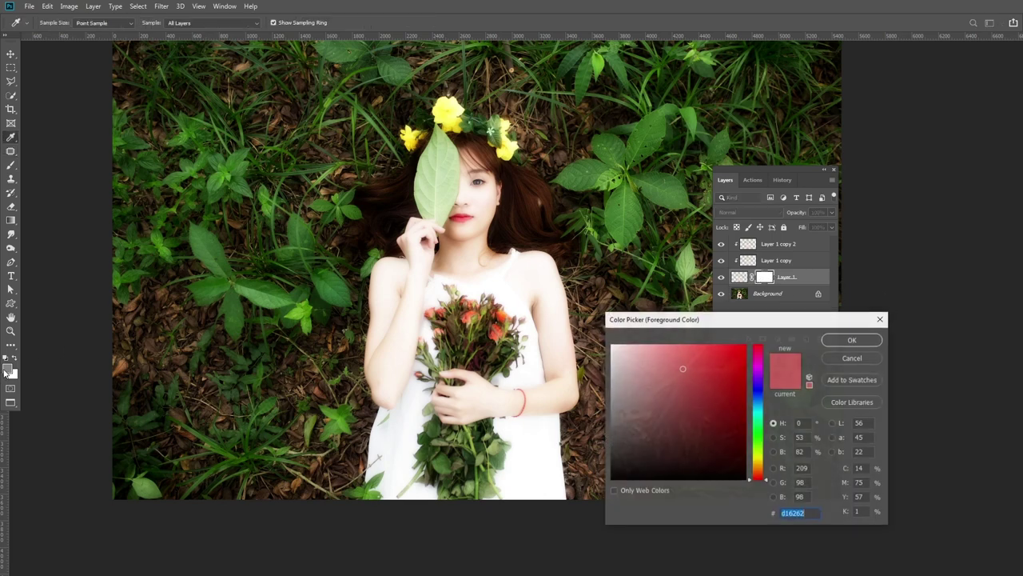
{"action": "left_click", "coordinate": [854, 360]}
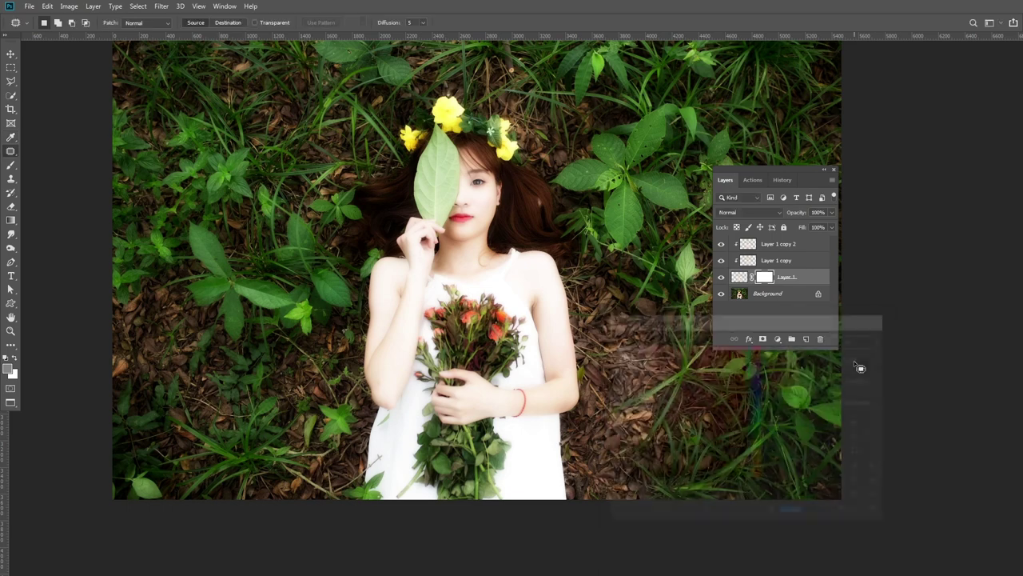
{"action": "key", "text": "d"}
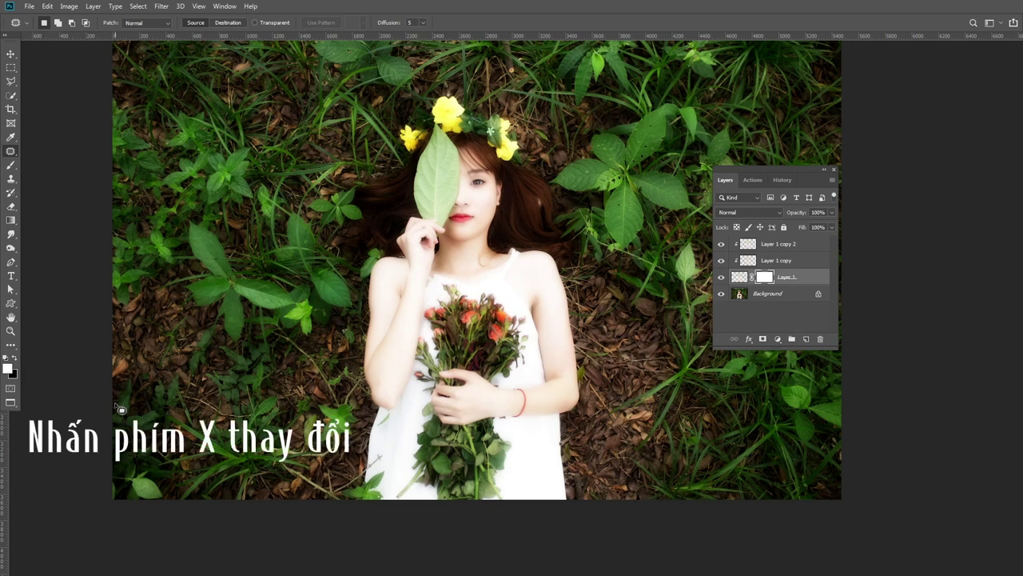
{"action": "key", "text": "x"}
{"action": "key", "text": "x"}
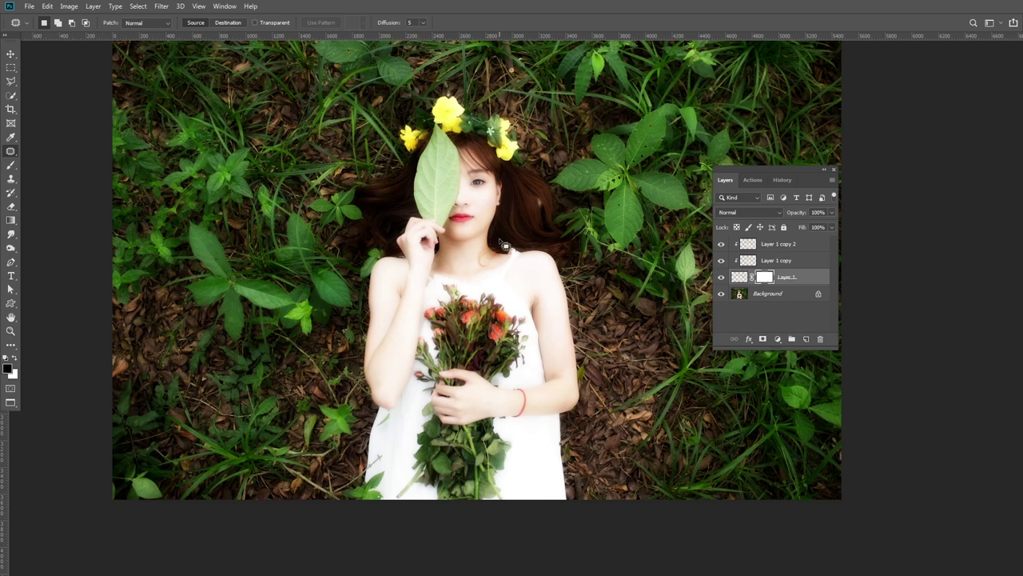
{"action": "scroll", "coordinate": [505, 246], "scroll_direction": "up", "scroll_amount": 2}
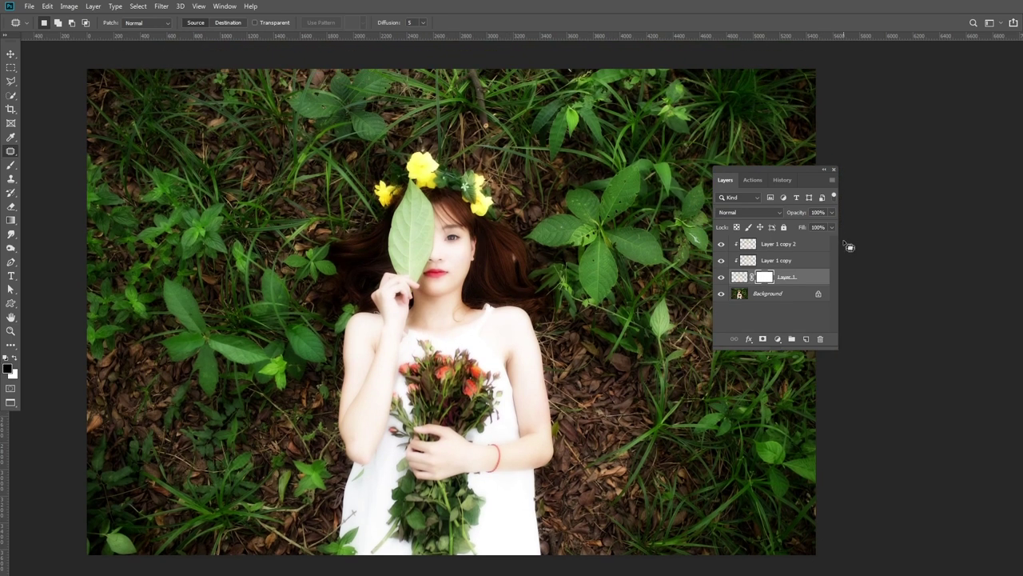
- Set up a soft Brush at 177 px size with 0% hardness
{"action": "left_click", "coordinate": [10, 167]}
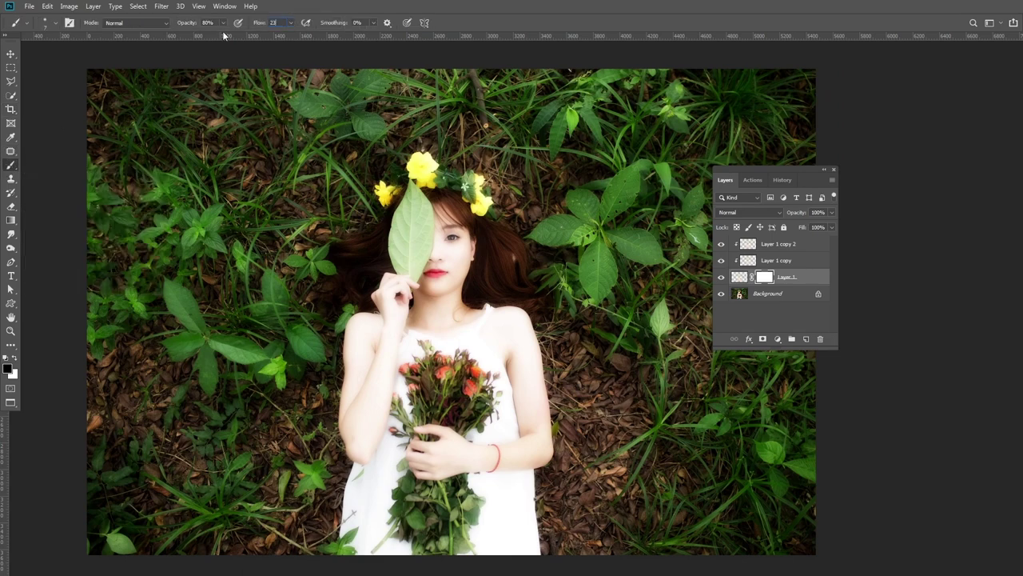
{"action": "right_click", "coordinate": [470, 299]}
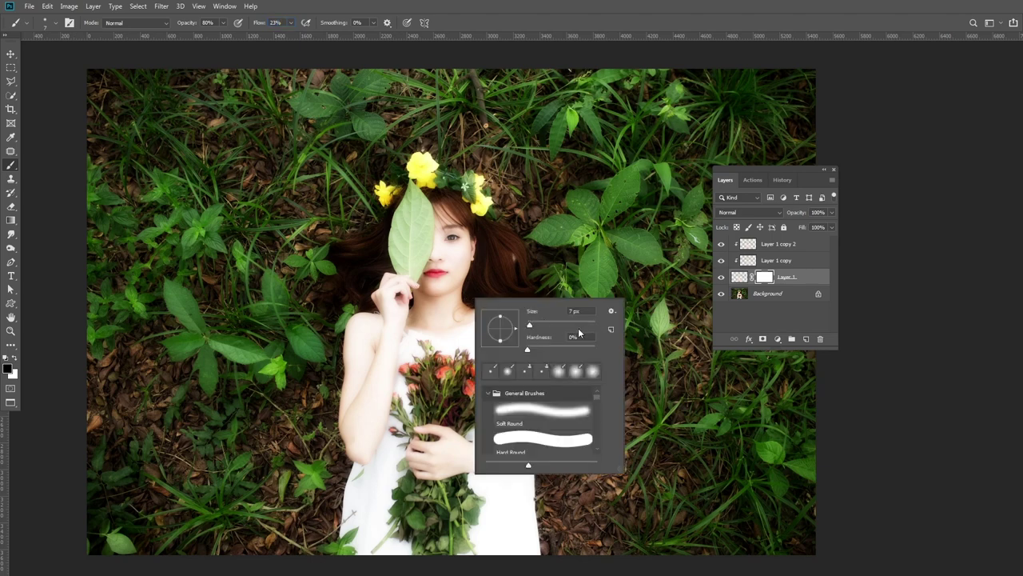
{"action": "left_click", "coordinate": [575, 325]}
- Group the three highlight layers into Group 1, compare its effect, and target Layer 1's mask
{"action": "left_click", "coordinate": [811, 247]}
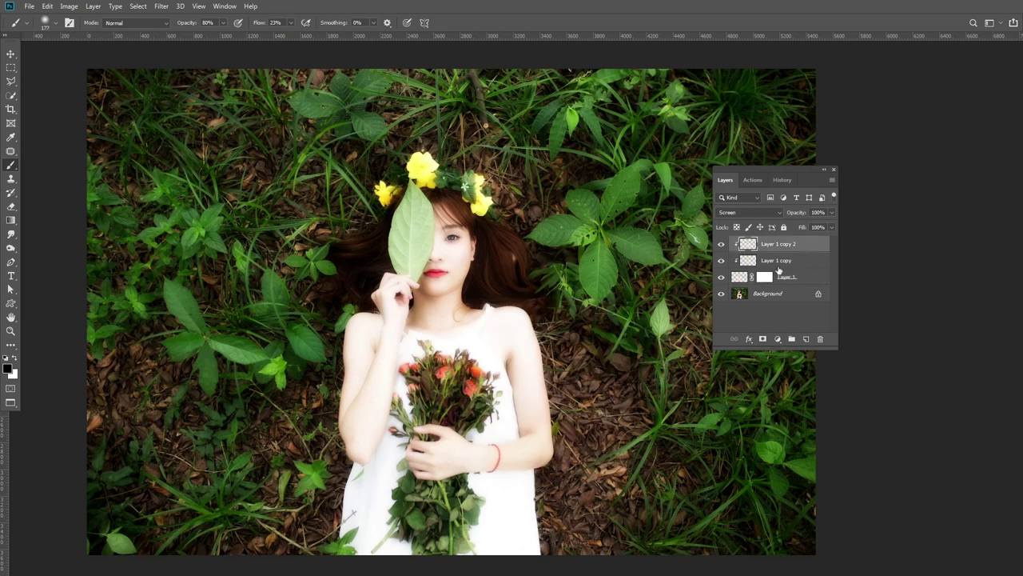
{"action": "left_click", "coordinate": [799, 280], "text": "shift"}
{"action": "key", "text": "ctrl+g"}
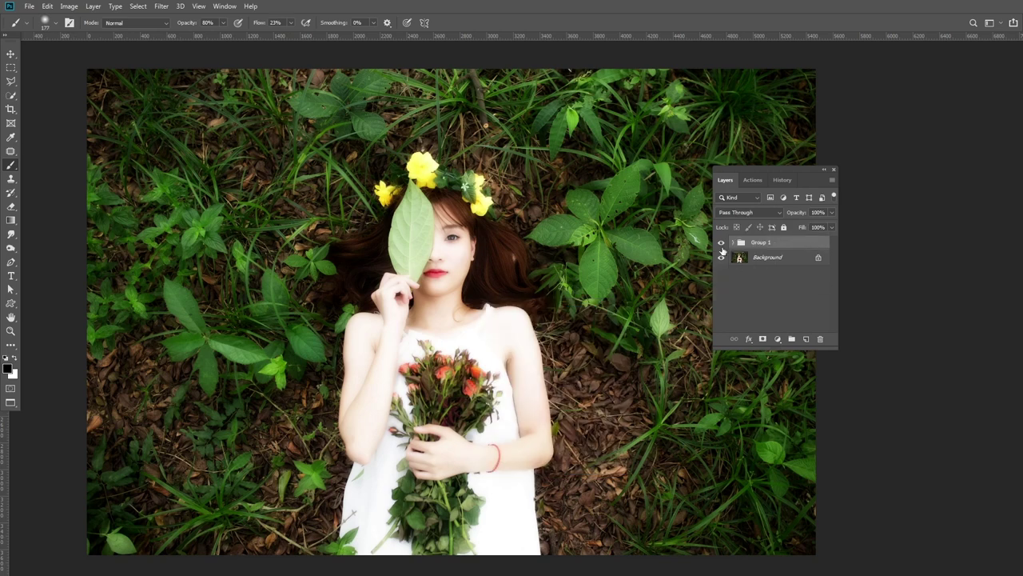
{"action": "left_click", "coordinate": [722, 242]}
{"action": "left_click", "coordinate": [721, 242]}
{"action": "left_click", "coordinate": [721, 242]}
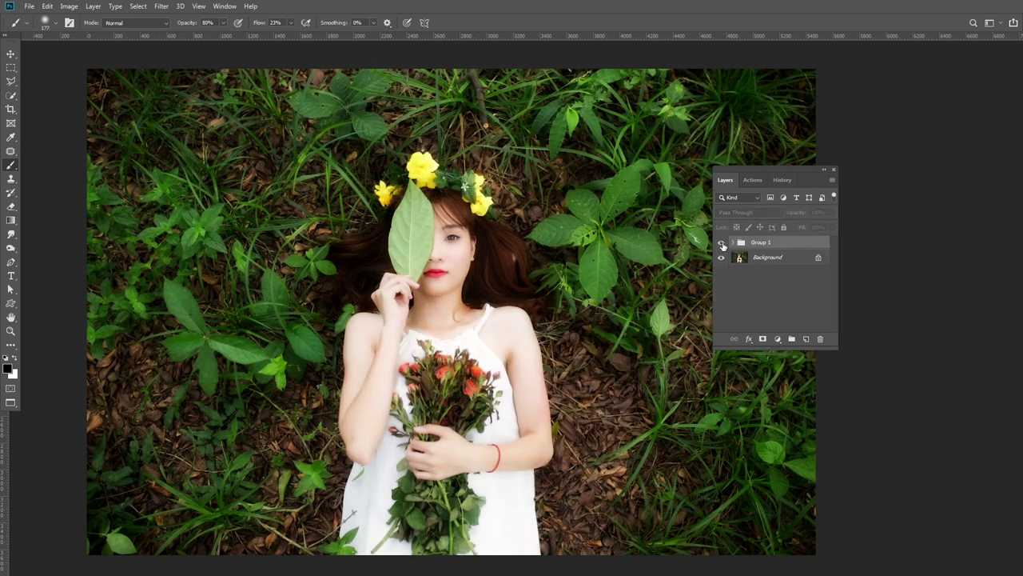
{"action": "left_click", "coordinate": [721, 242]}
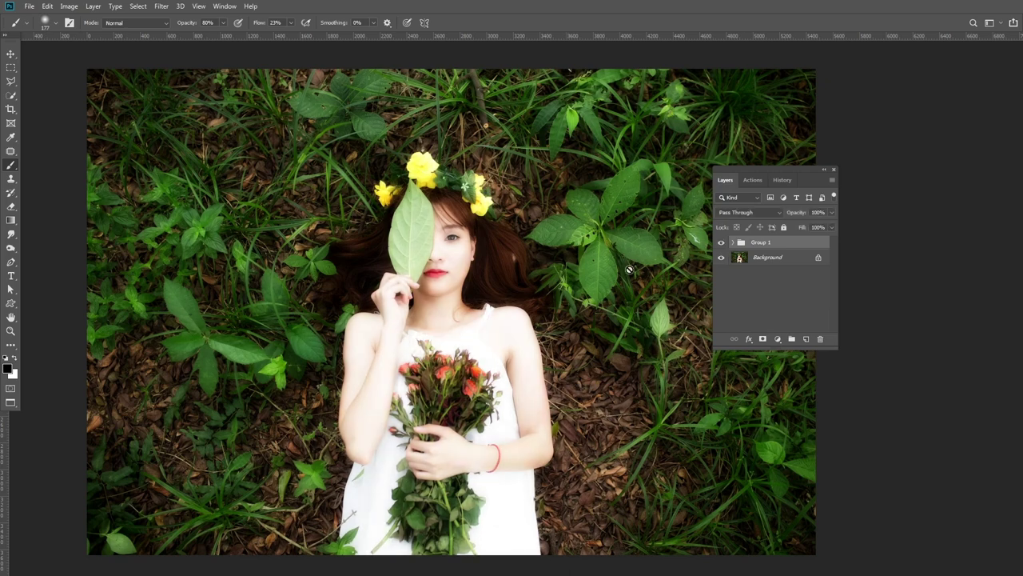
{"action": "left_click", "coordinate": [732, 242]}
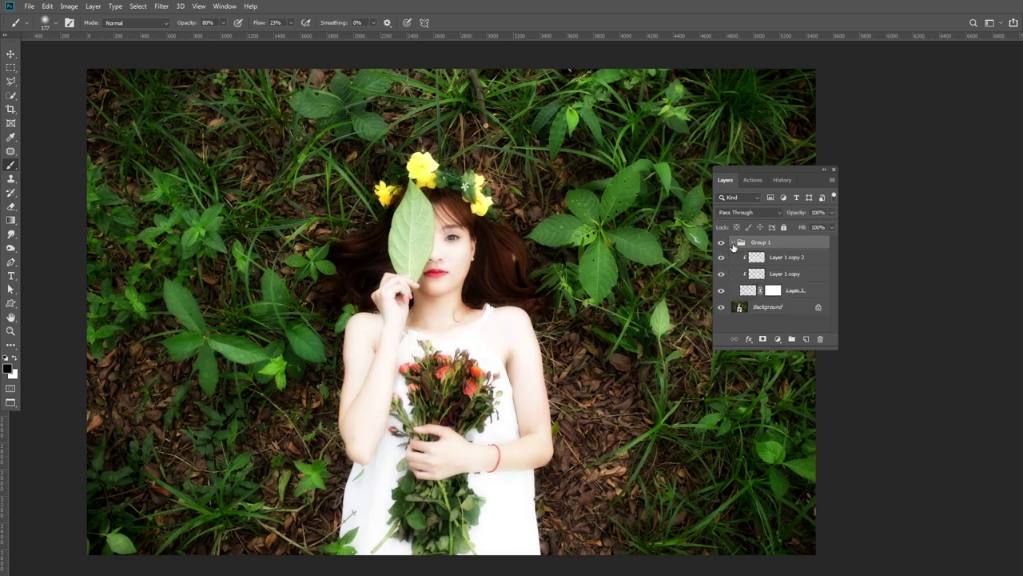
{"action": "left_click", "coordinate": [773, 291]}
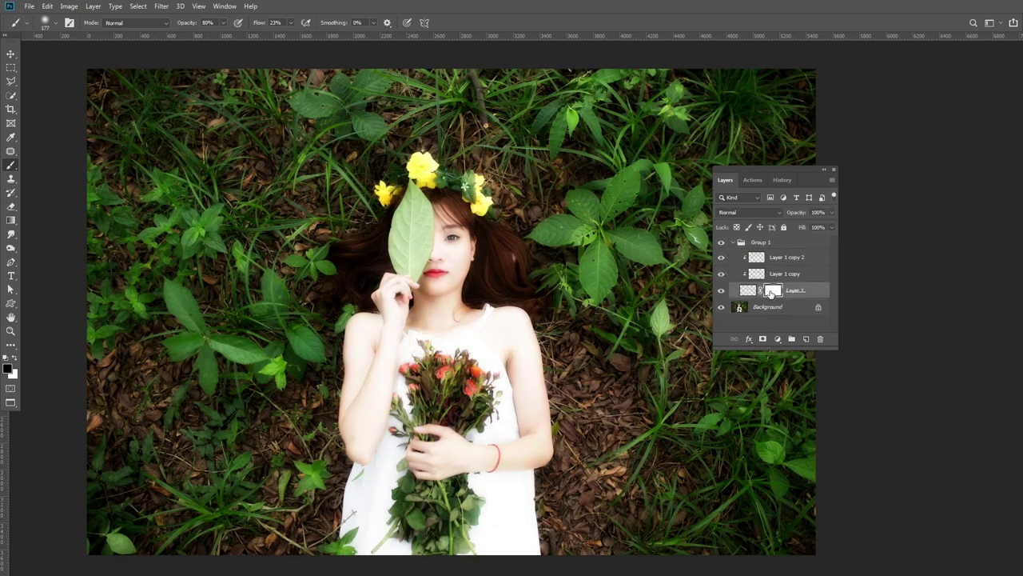
- Enlarge the brush to 338 px and paint black on Layer 1's mask over the girl's body and dress
{"action": "right_click", "coordinate": [477, 284]}
{"action": "left_click_drag", "start_coordinate": [587, 309], "coordinate": [589, 310]}
{"action": "left_click", "coordinate": [462, 254]}
{"action": "left_click_drag", "start_coordinate": [457, 238], "coordinate": [427, 238]}
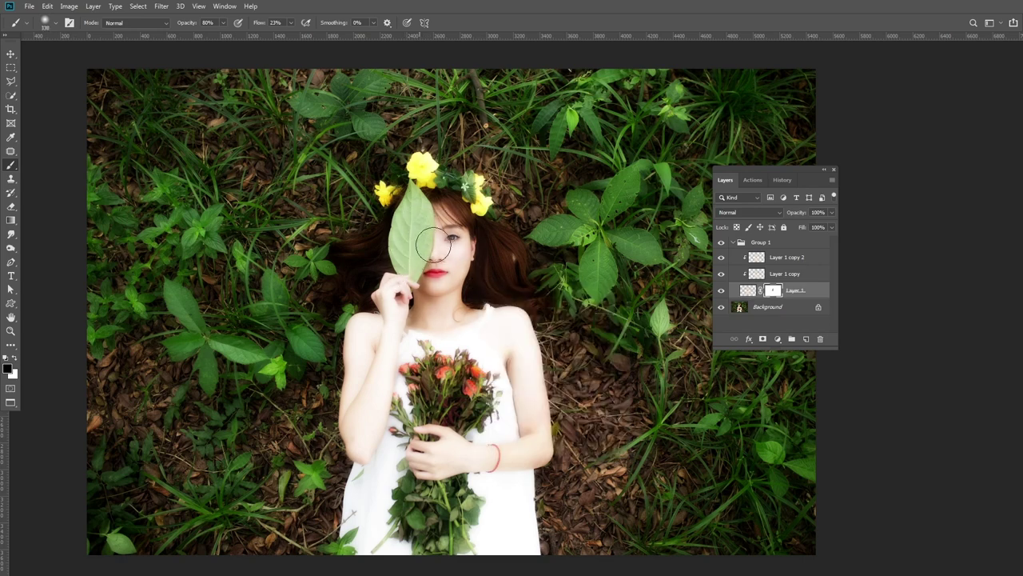
{"action": "scroll", "coordinate": [460, 282], "scroll_direction": "down", "scroll_amount": 1}
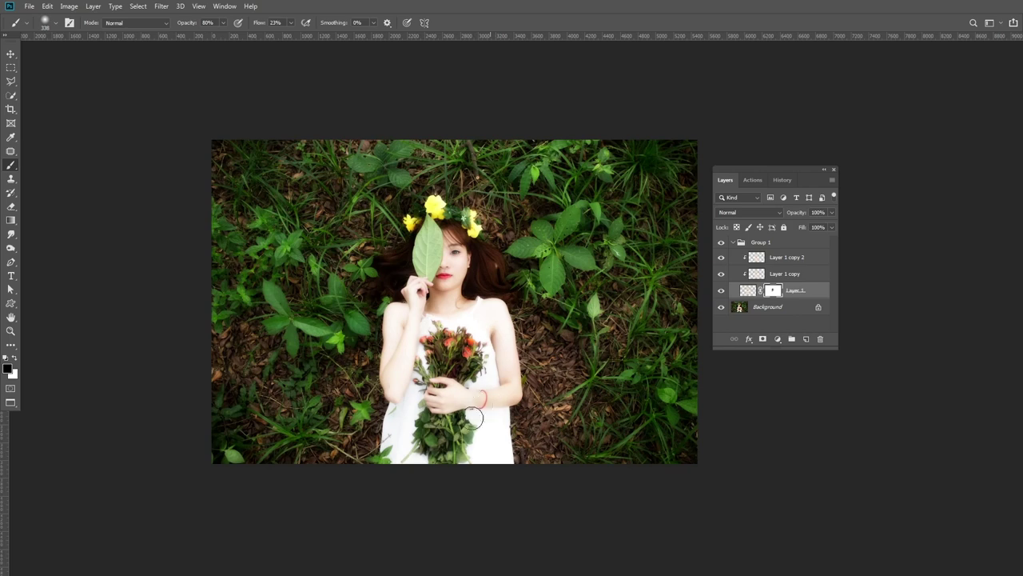
{"action": "left_click_drag", "start_coordinate": [400, 438], "coordinate": [416, 338]}
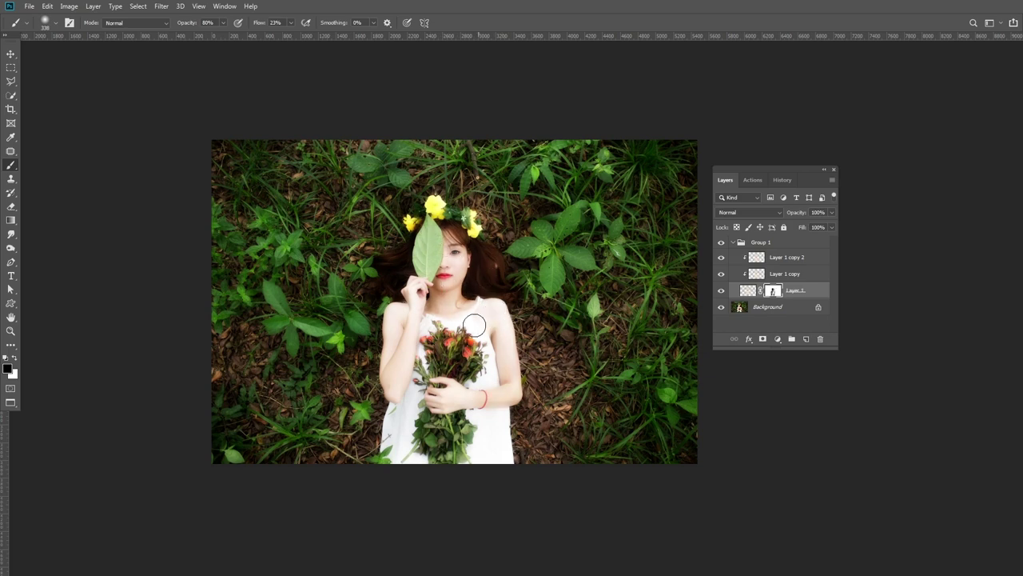
{"action": "scroll", "coordinate": [461, 342], "scroll_direction": "up", "scroll_amount": 1}
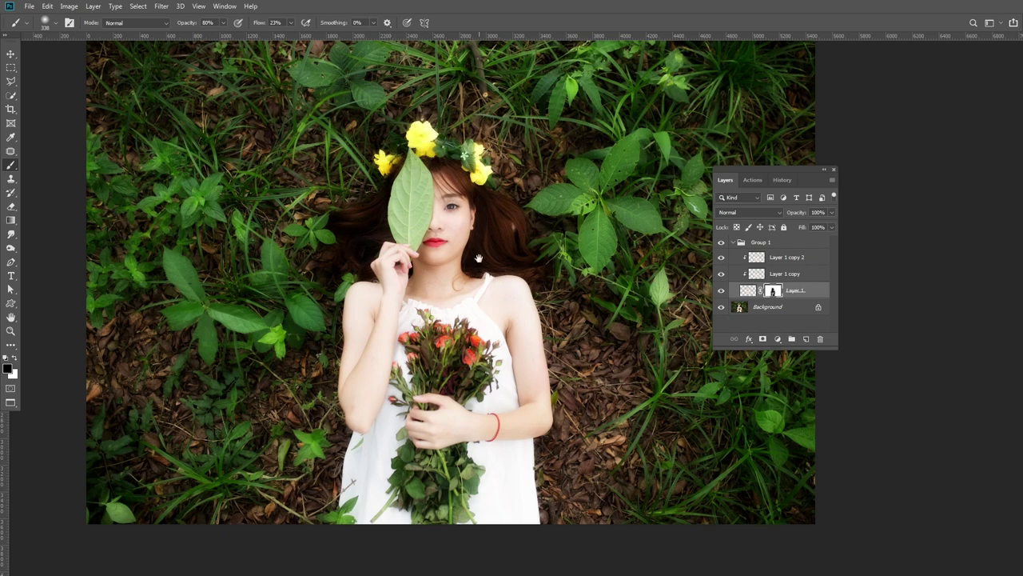
- Fit the photo in the window and toggle Group 1's visibility to compare the glow
{"action": "key", "text": "ctrl+minus"}
{"action": "left_click", "coordinate": [734, 242]}
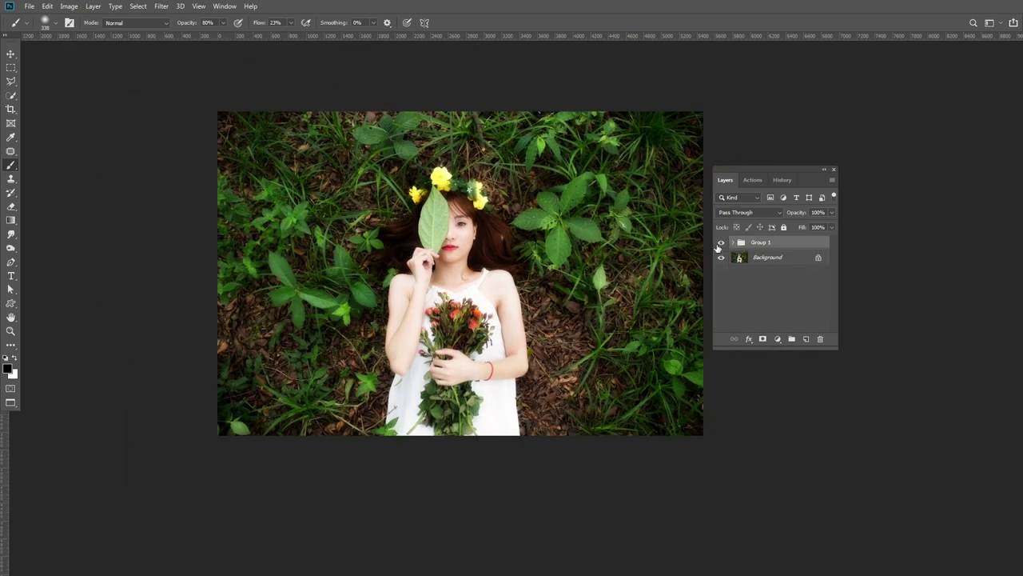
{"action": "left_click", "coordinate": [720, 243]}
{"action": "left_click", "coordinate": [721, 243]}
{"action": "left_click", "coordinate": [720, 243]}
- Try a clipped fourth highlight copy, Layer 1 copy 3, then delete it and collapse Group 1
{"action": "left_click", "coordinate": [799, 257]}
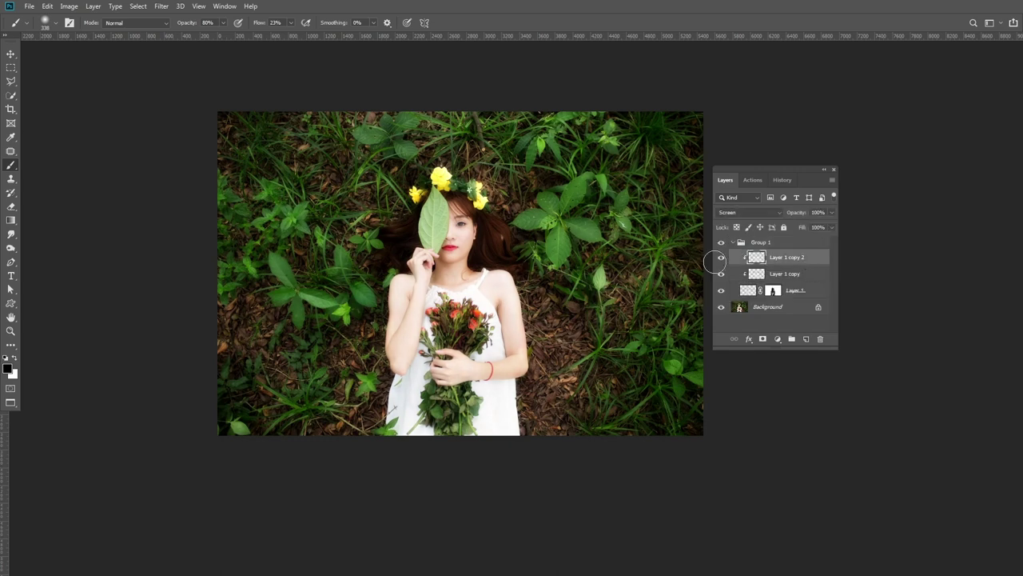
{"action": "key", "text": "ctrl+j"}
{"action": "key", "text": "alt+shift+s"}
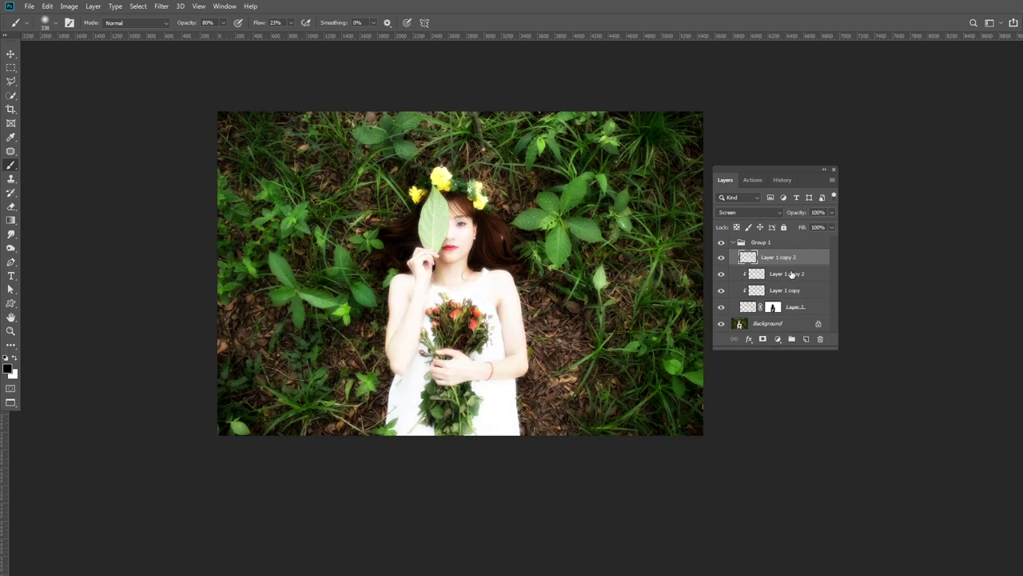
{"action": "left_click", "coordinate": [787, 264], "text": "alt"}
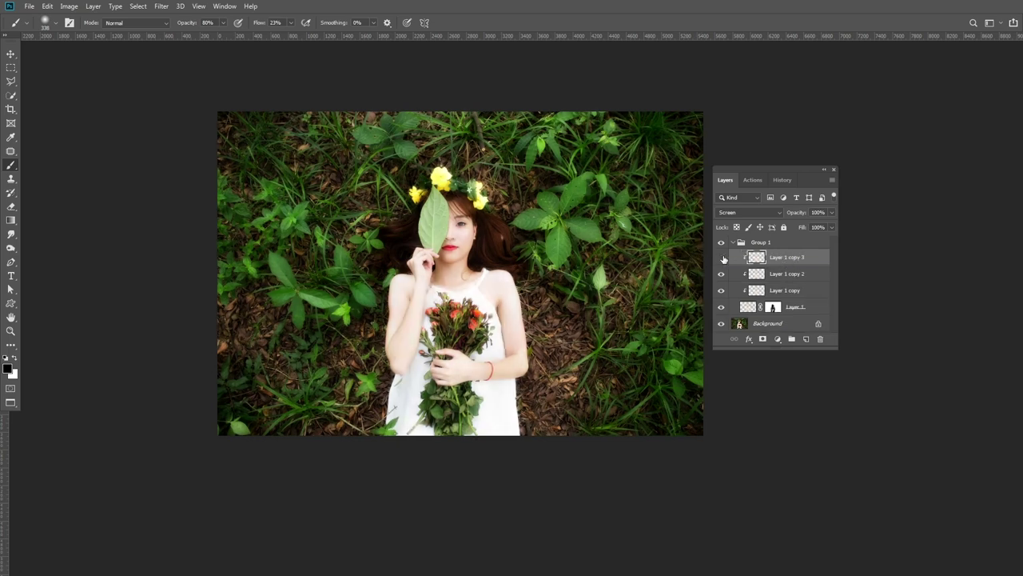
{"action": "left_click", "coordinate": [722, 257]}
{"action": "left_click", "coordinate": [722, 258]}
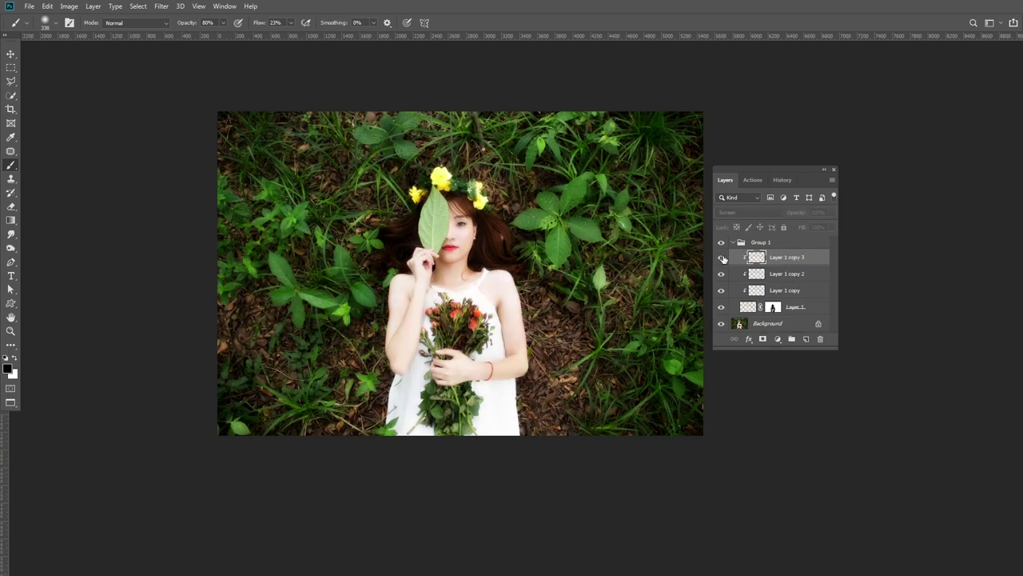
{"action": "left_click", "coordinate": [722, 258]}
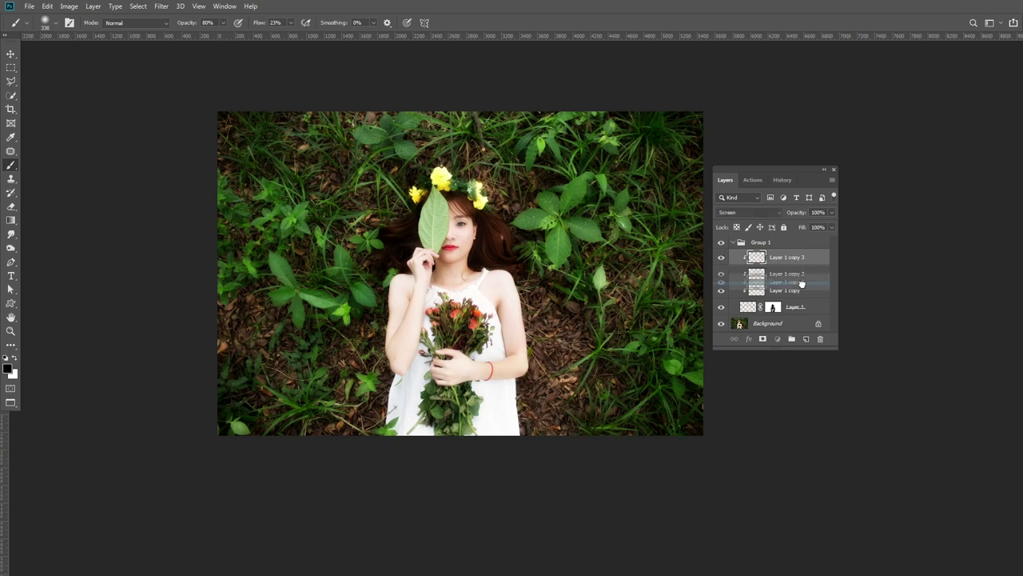
{"action": "key", "text": "Delete"}
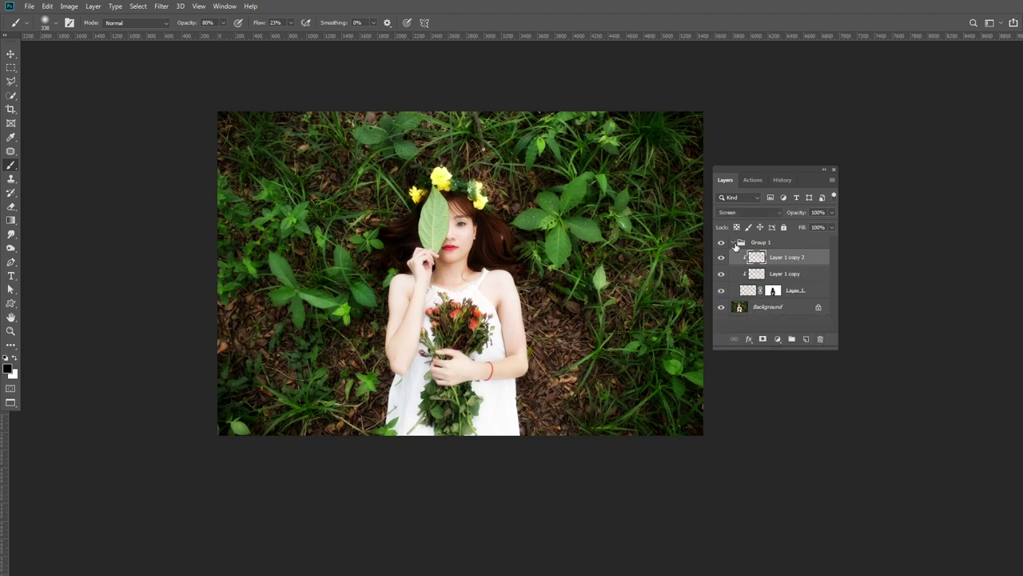
{"action": "left_click", "coordinate": [734, 243]}
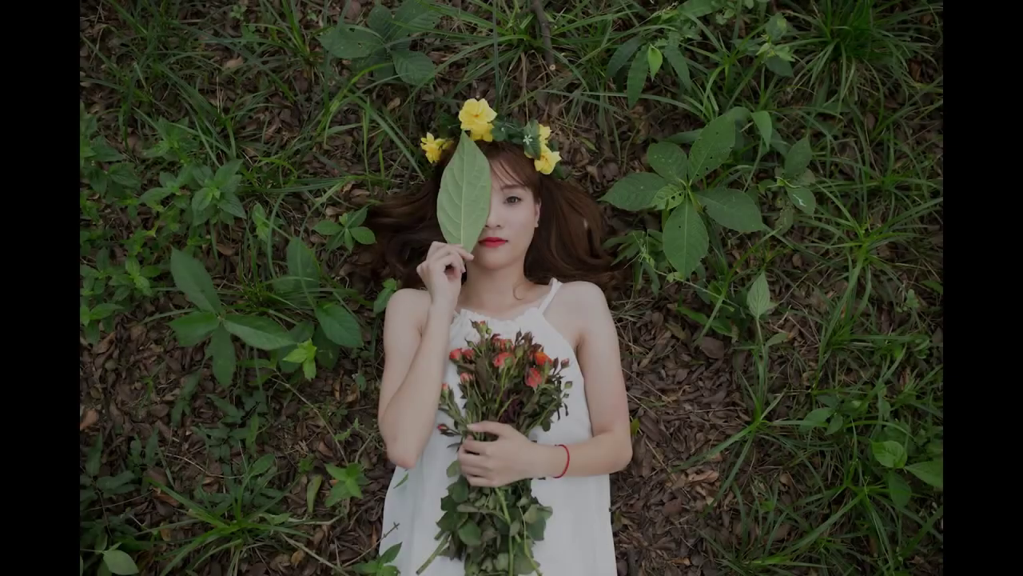